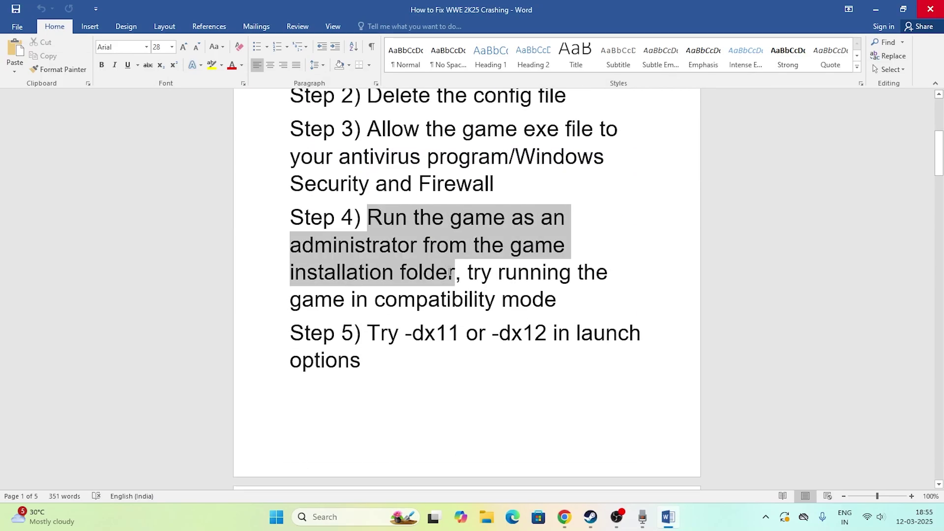
# Review Step 4's compatibility-mode advice, then minimize the Word guide to reveal Steam.
pyautogui.moveTo(469, 272); pyautogui.dragTo(630, 292)
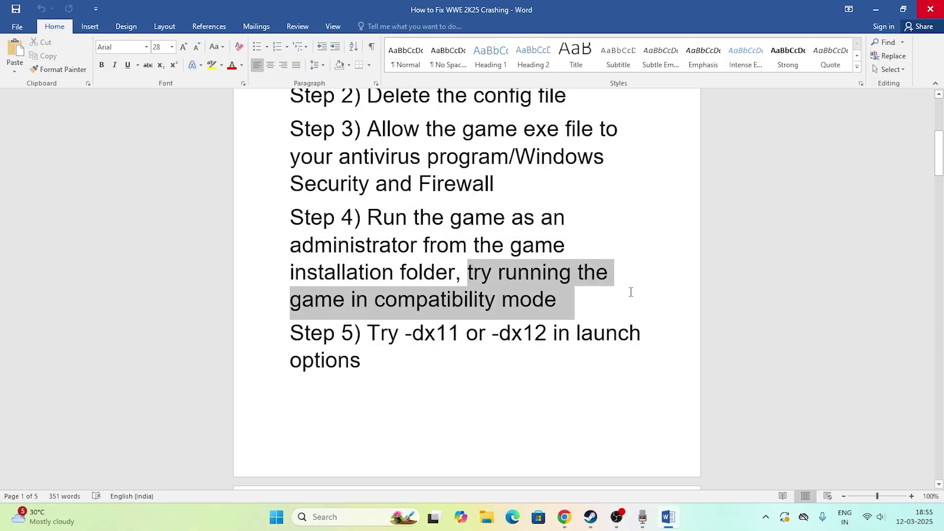
pyautogui.click(581, 305)
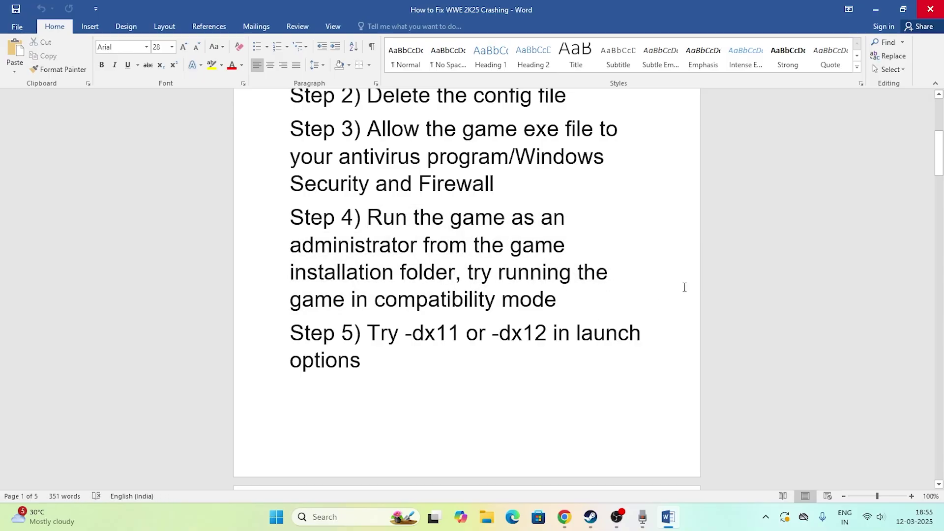
pyautogui.click(865, 14)
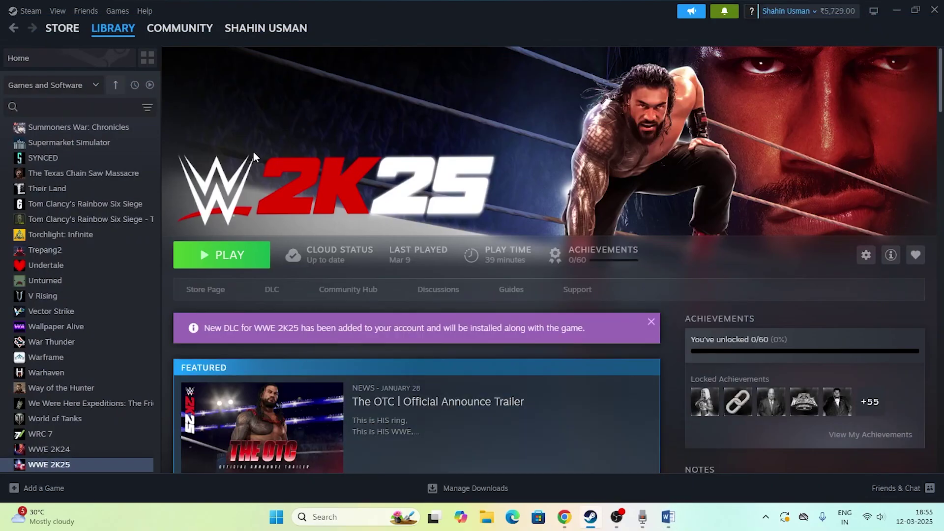
# Confirm in WWE 2K25's Installed Files properties that it's on New Volume (D:), then exit Steam.
pyautogui.rightClick(125, 471)
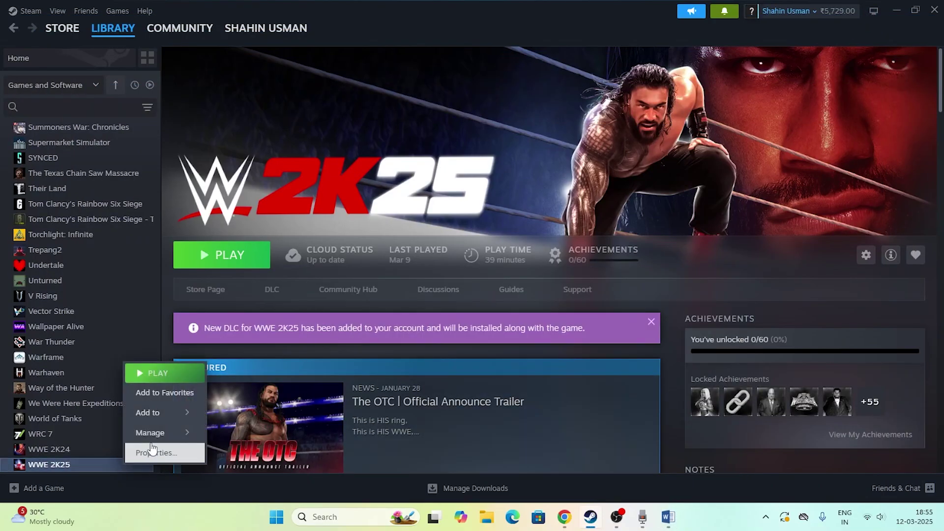
pyautogui.click(147, 449)
pyautogui.click(273, 174)
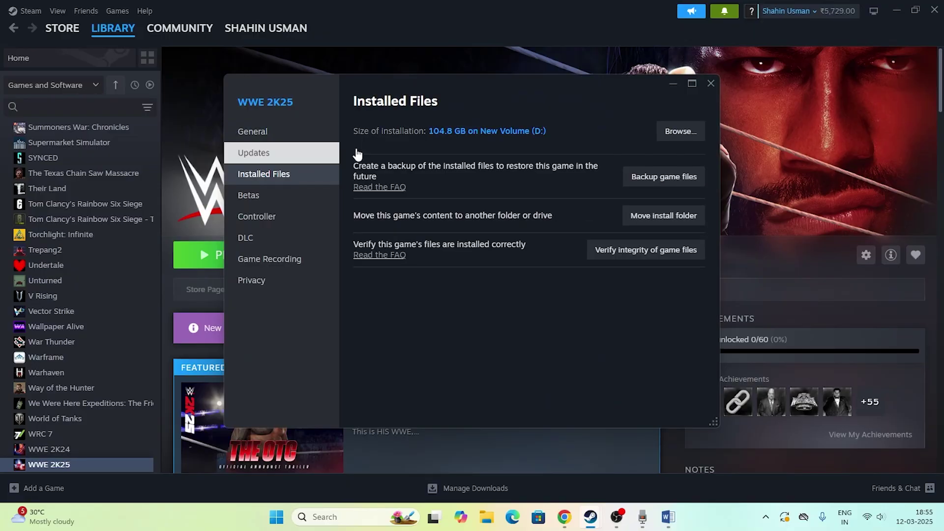
pyautogui.click(707, 85)
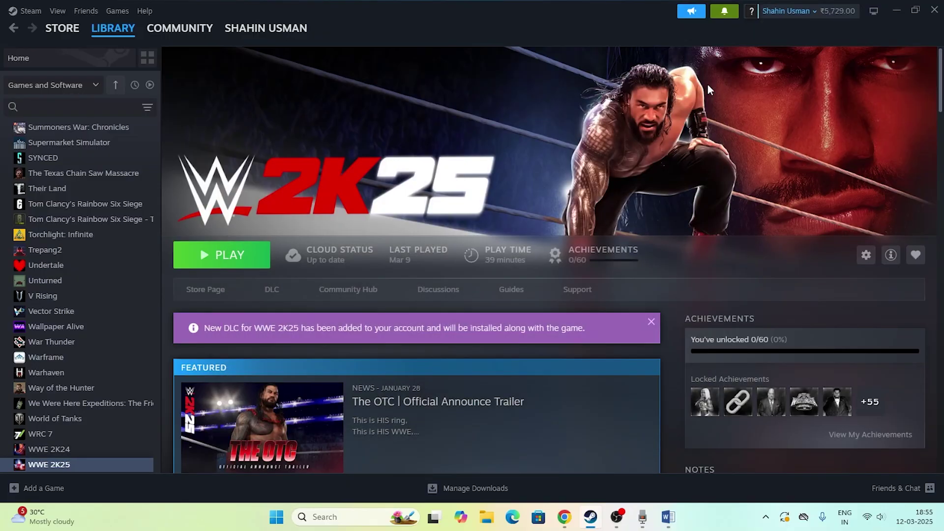
pyautogui.click(934, 10)
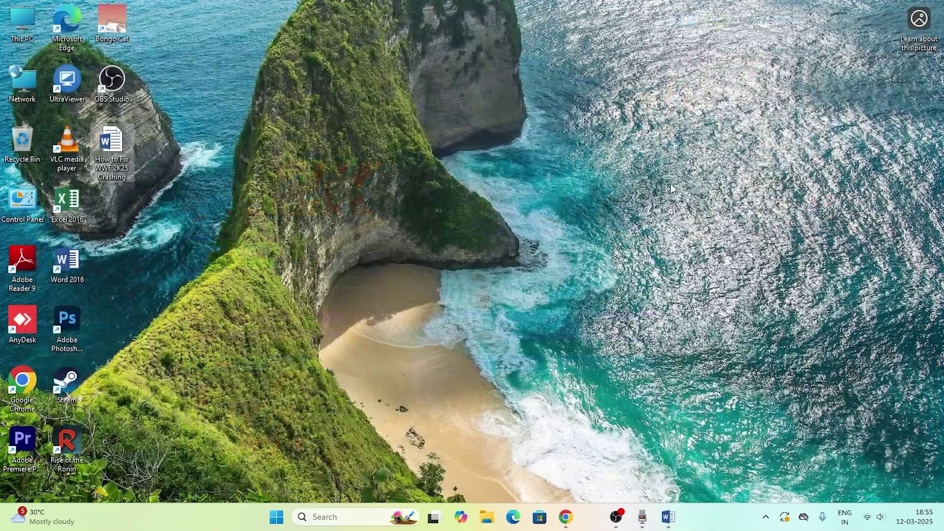
# Browse File Explorer to D:\SteamLibrary\steamapps\common\WWE 2K25 and locate WWE2K25_x64.
pyautogui.click(500, 519)
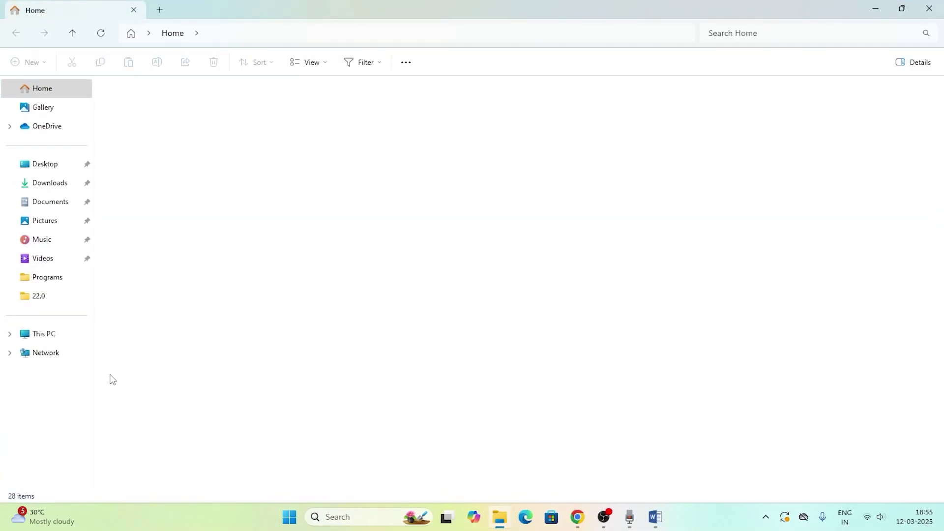
pyautogui.click(43, 333)
pyautogui.doubleClick(345, 122)
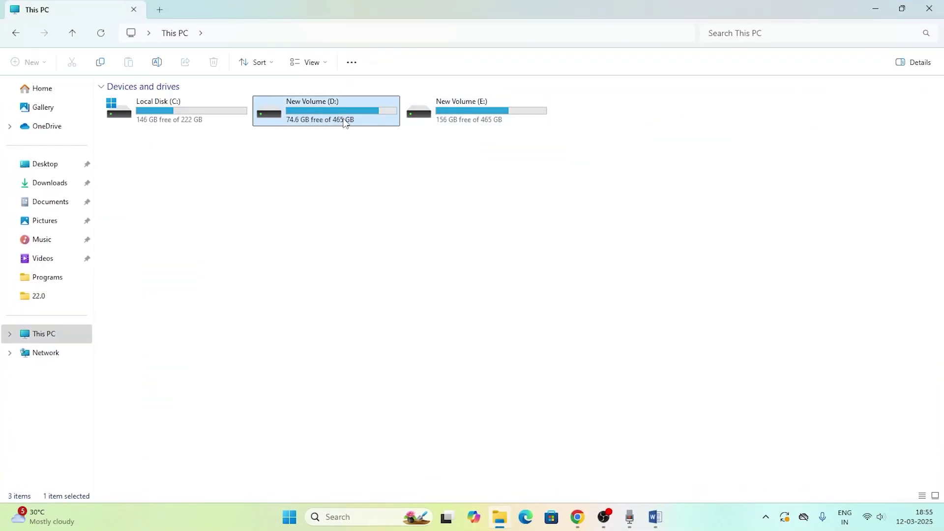
pyautogui.doubleClick(150, 151)
pyautogui.doubleClick(142, 104)
pyautogui.doubleClick(141, 104)
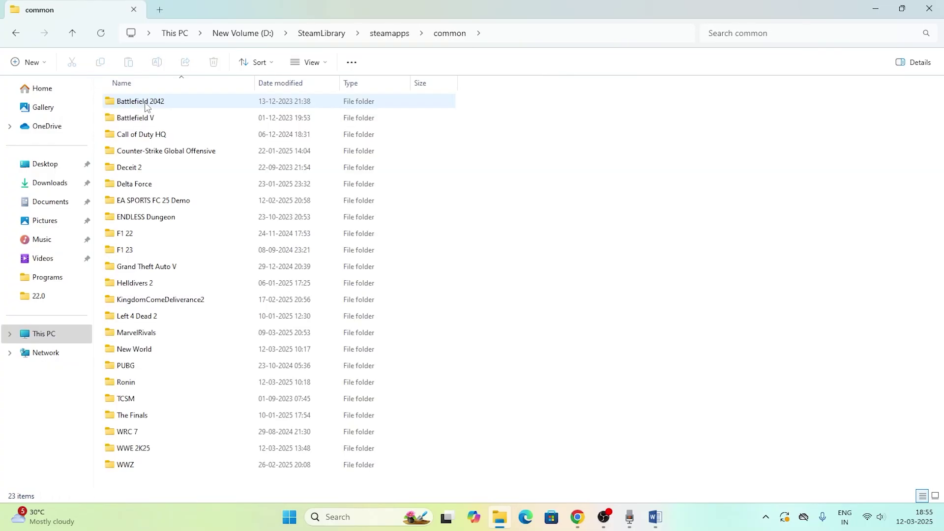
pyautogui.doubleClick(145, 450)
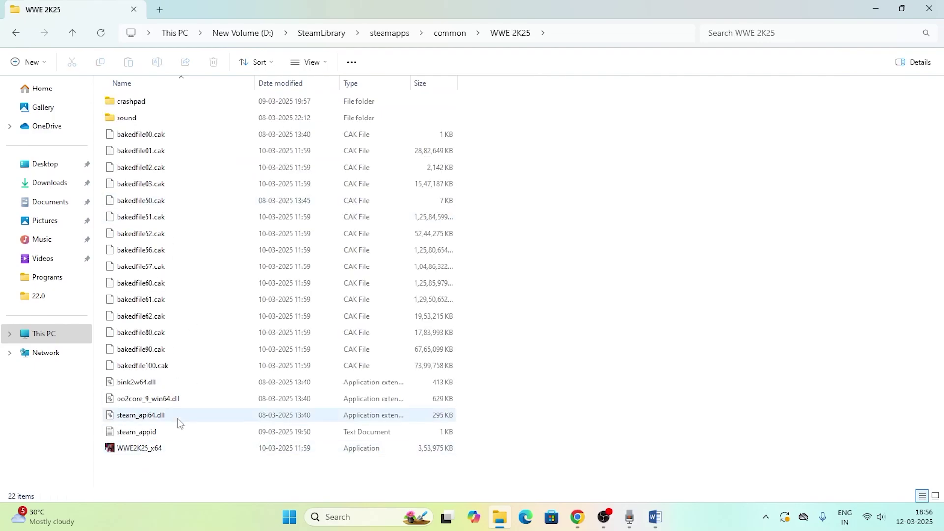
pyautogui.click(154, 449)
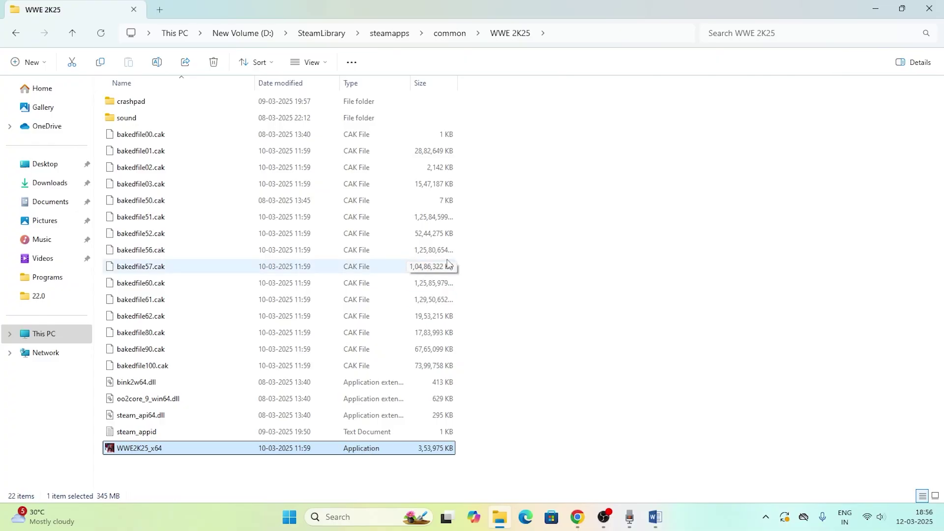
pyautogui.click(497, 322)
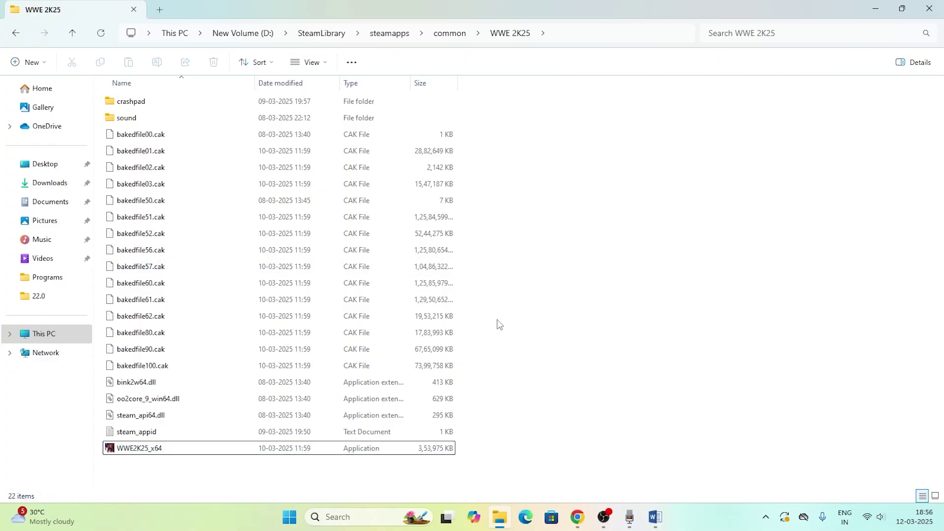
pyautogui.rightClick(316, 460)
# Open the Compatibility tab in WWE2K25_x64's Properties.
pyautogui.click(288, 449)
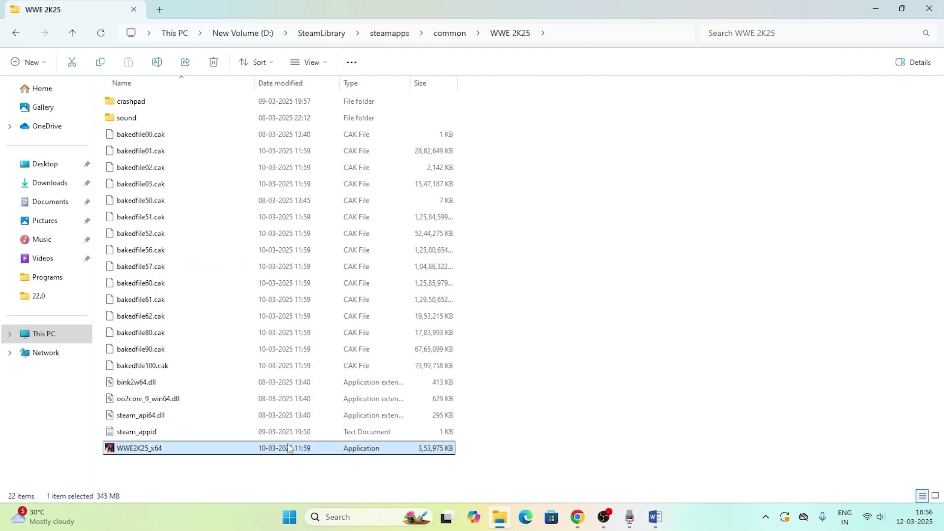
pyautogui.rightClick(289, 449)
pyautogui.click(350, 436)
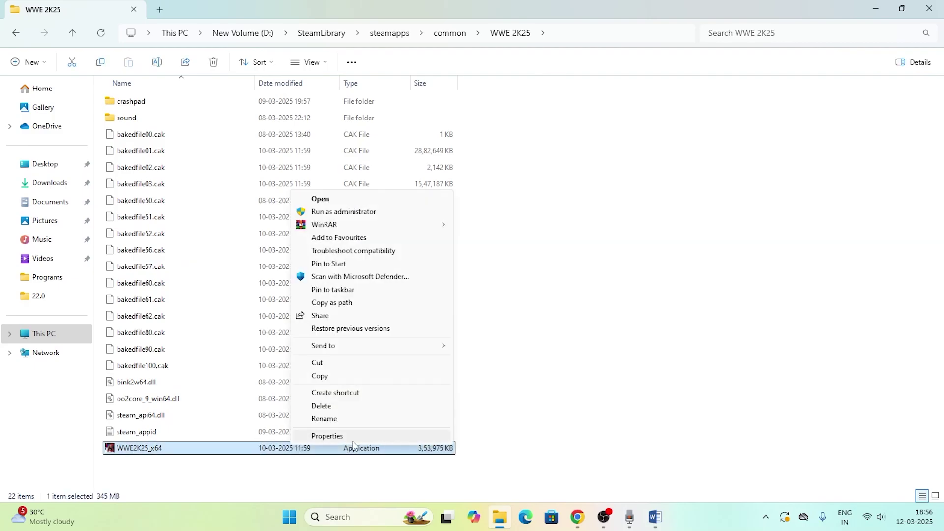
pyautogui.click(353, 440)
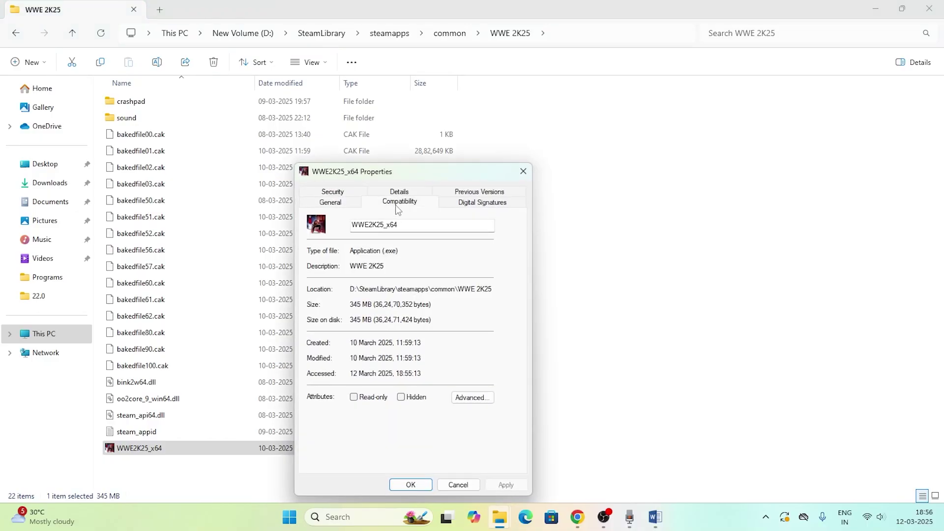
pyautogui.click(398, 204)
# Tick Run this program as an administrator and apply it.
pyautogui.click(316, 281)
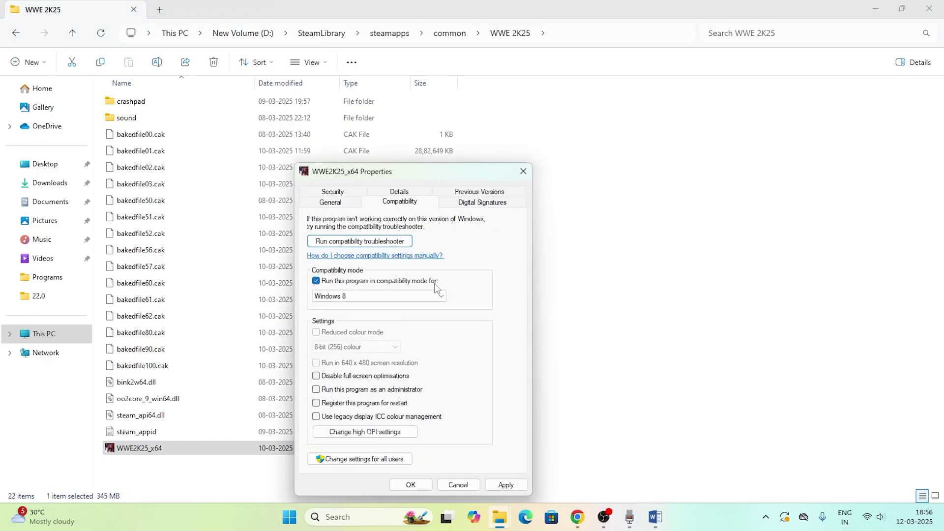
pyautogui.click(327, 282)
pyautogui.click(332, 390)
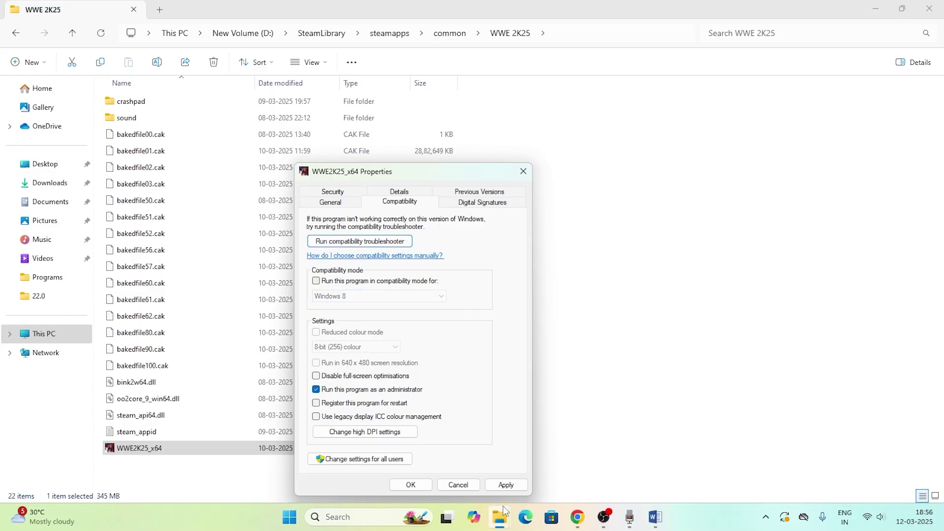
pyautogui.click(506, 485)
# Enable compatibility mode for Windows 8, apply and confirm, then close File Explorer.
pyautogui.click(316, 282)
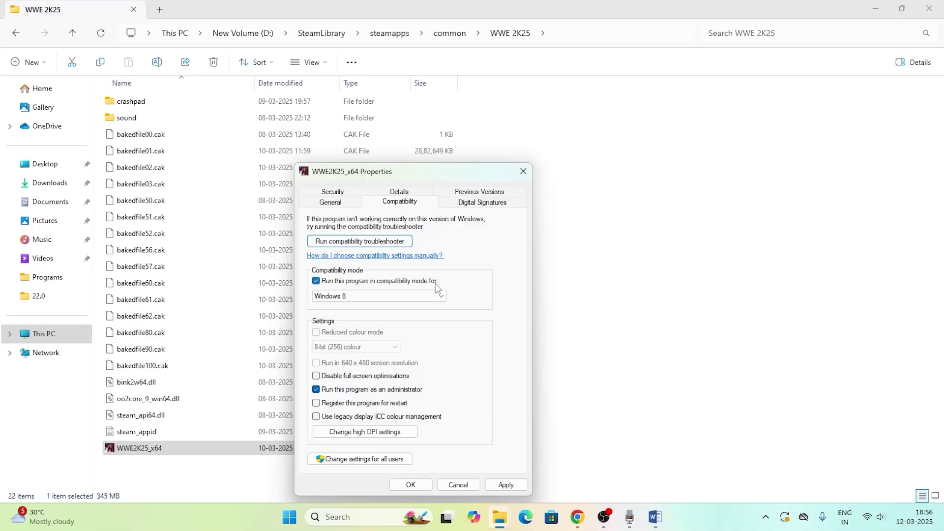
pyautogui.click(381, 295)
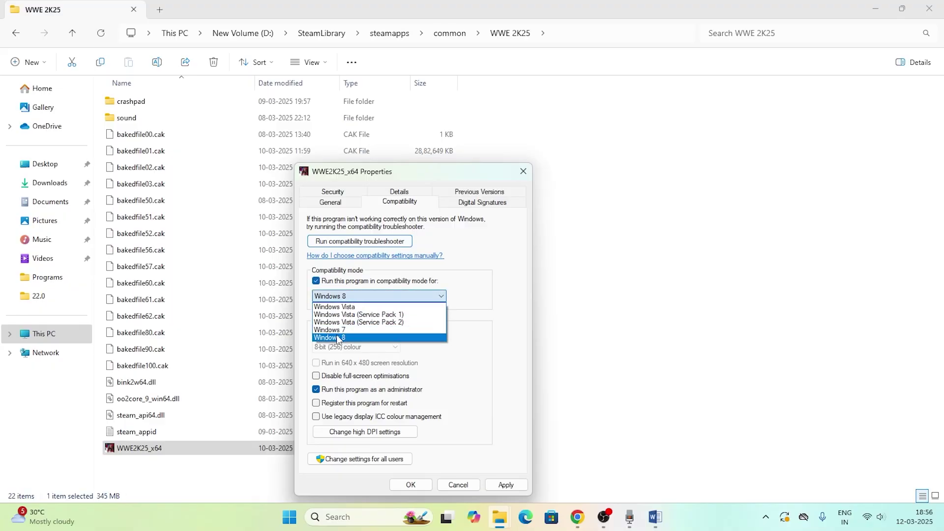
pyautogui.click(348, 331)
pyautogui.click(507, 485)
pyautogui.click(374, 296)
pyautogui.click(400, 334)
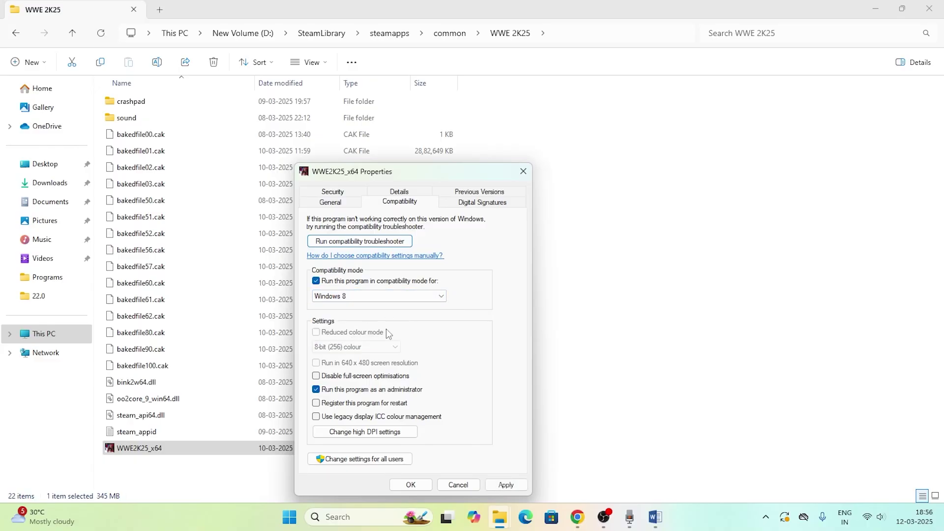
pyautogui.click(506, 485)
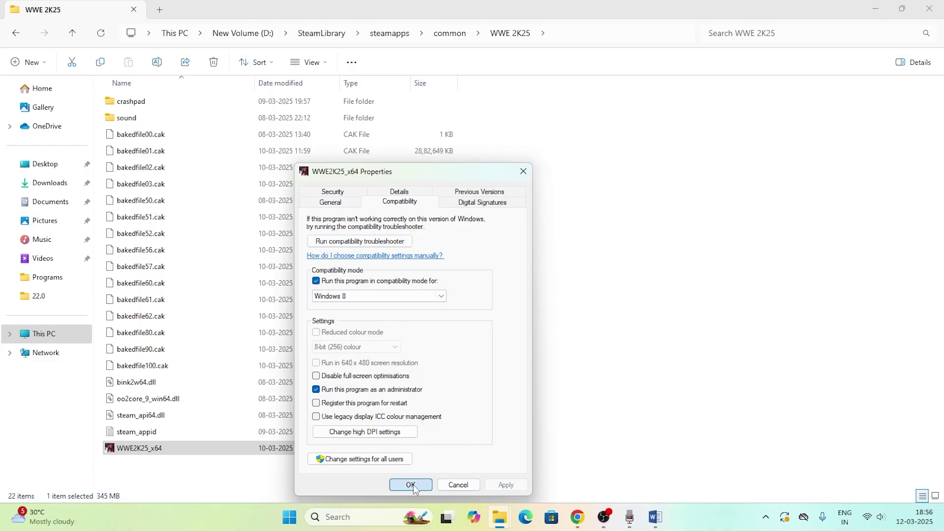
pyautogui.click(412, 485)
pyautogui.click(930, 8)
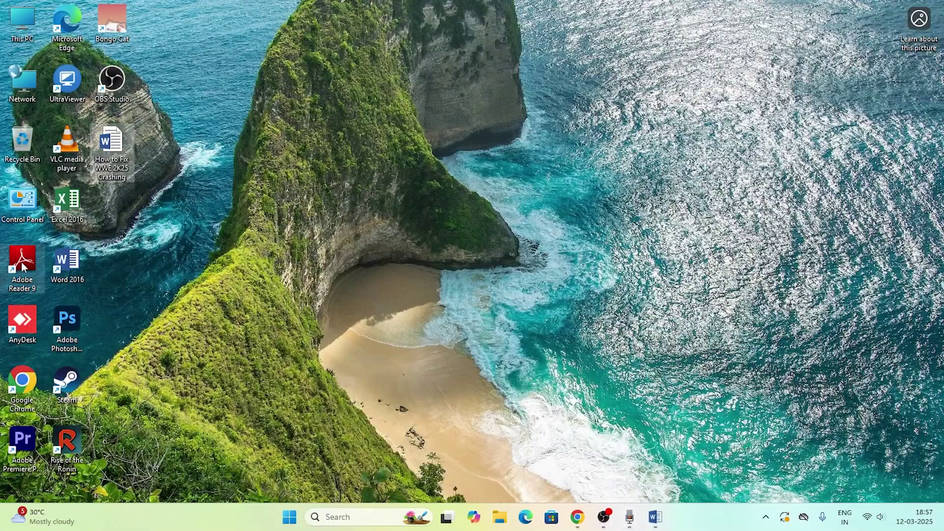
# Relaunch Steam and review Step 5's -dx11/-dx12 launch-option advice in the Word guide.
pyautogui.doubleClick(71, 380)
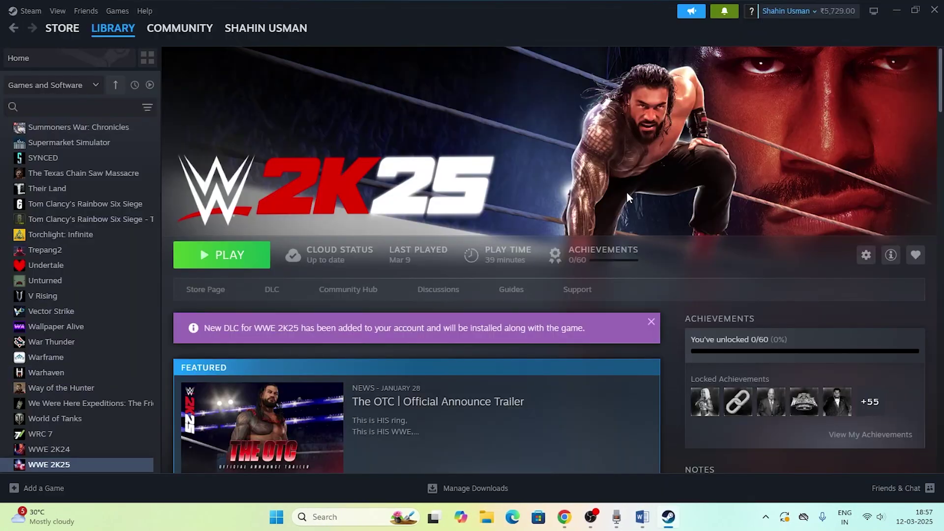
pyautogui.click(640, 518)
pyautogui.scroll(-2, 415, 232)
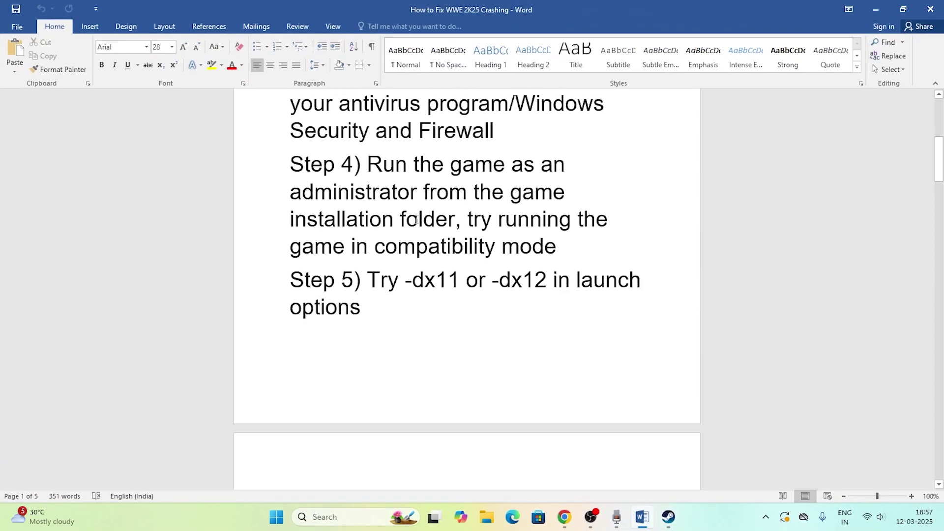
pyautogui.moveTo(369, 220); pyautogui.dragTo(551, 220)
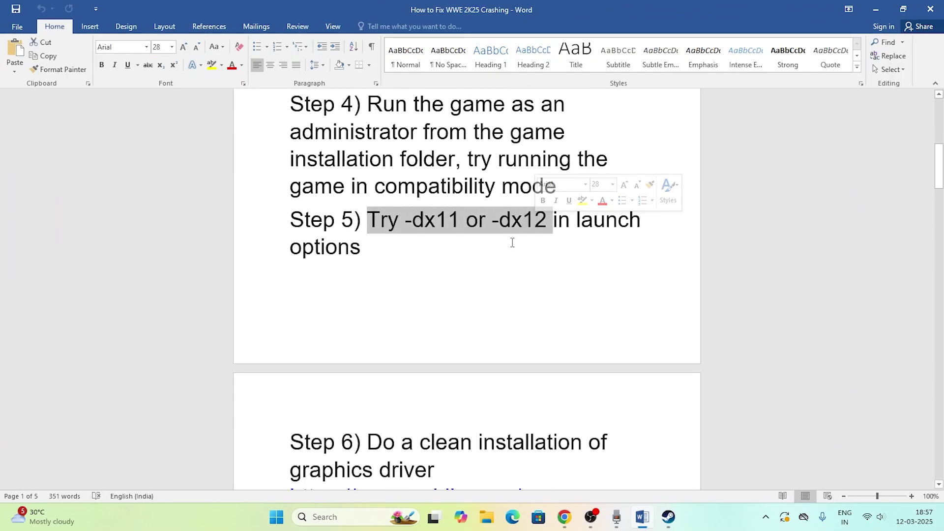
pyautogui.click(506, 256)
pyautogui.click(668, 517)
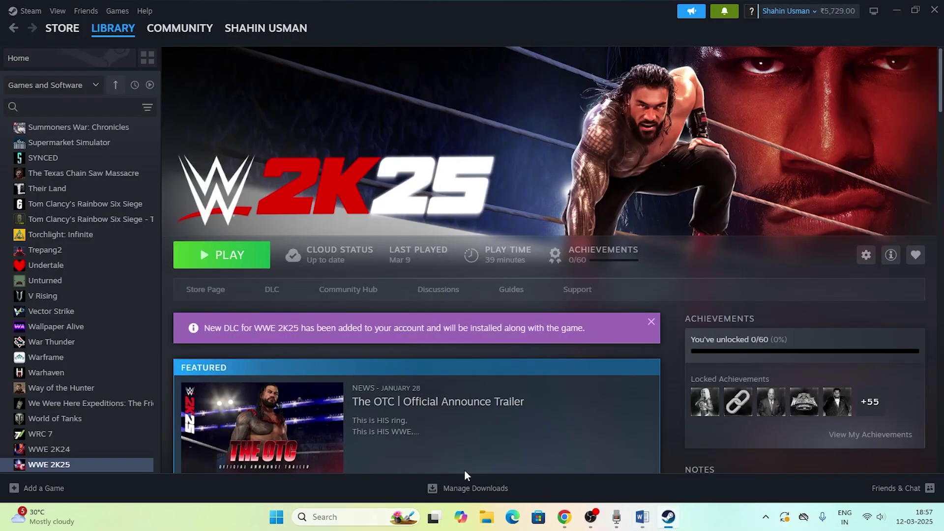
# Open WWE 2K25's Steam properties and enter dx11 in Launch Options.
pyautogui.rightClick(94, 461)
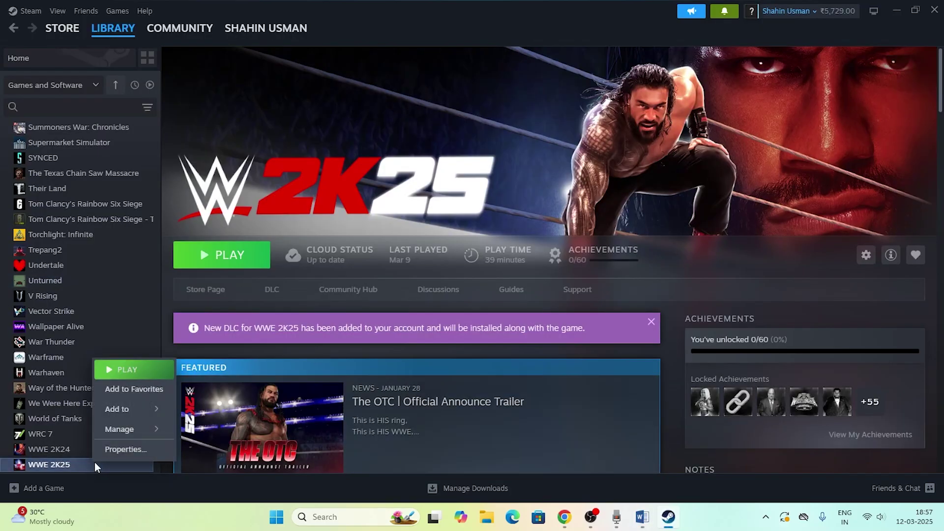
pyautogui.click(127, 449)
pyautogui.click(383, 322)
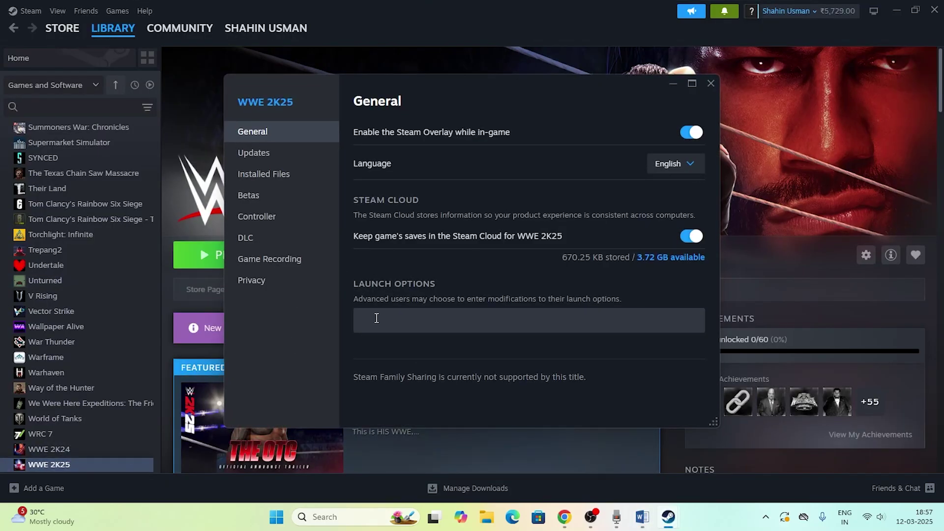
pyautogui.click(377, 318)
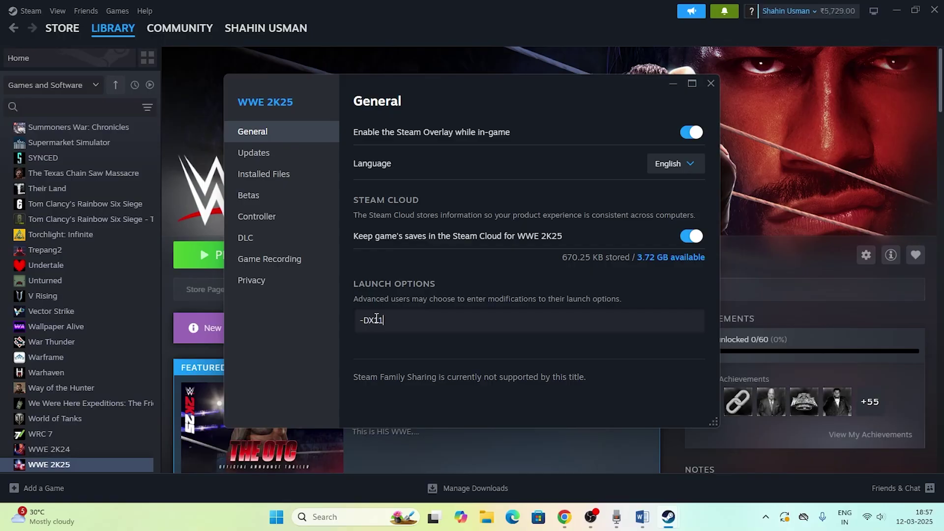
pyautogui.press('BackSpace')
pyautogui.press('BackSpace')
pyautogui.write('dx11')
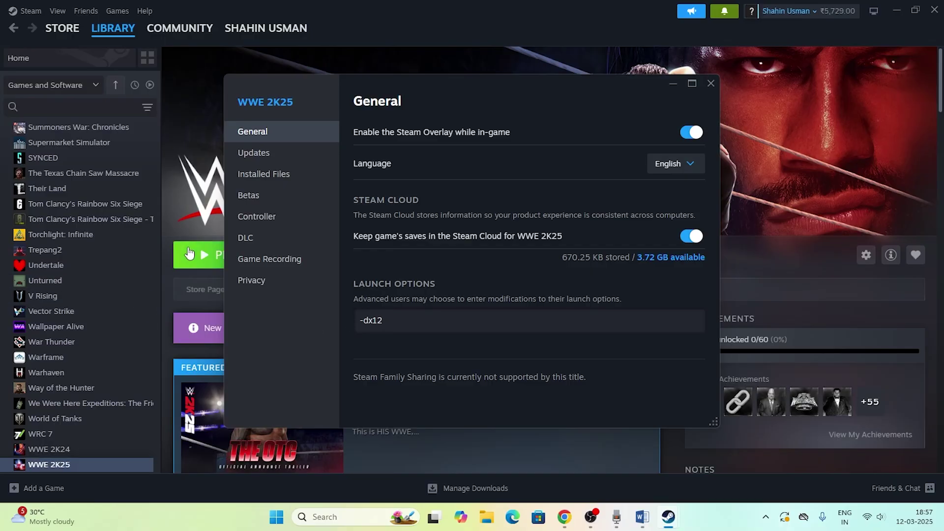
# Replace it with -d3d1, then clear Launch Options entirely and close the properties.
pyautogui.tripleClick(367, 320)
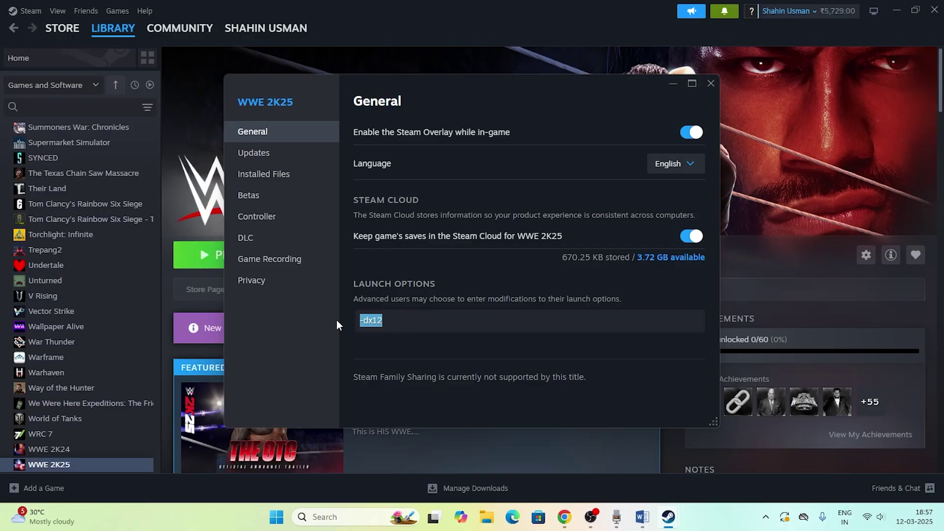
pyautogui.press('BackSpace')
pyautogui.write('-d3d11')
pyautogui.moveTo(410, 320); pyautogui.dragTo(249, 311)
pyautogui.click(399, 320)
pyautogui.press('BackSpace')
pyautogui.click(716, 83)
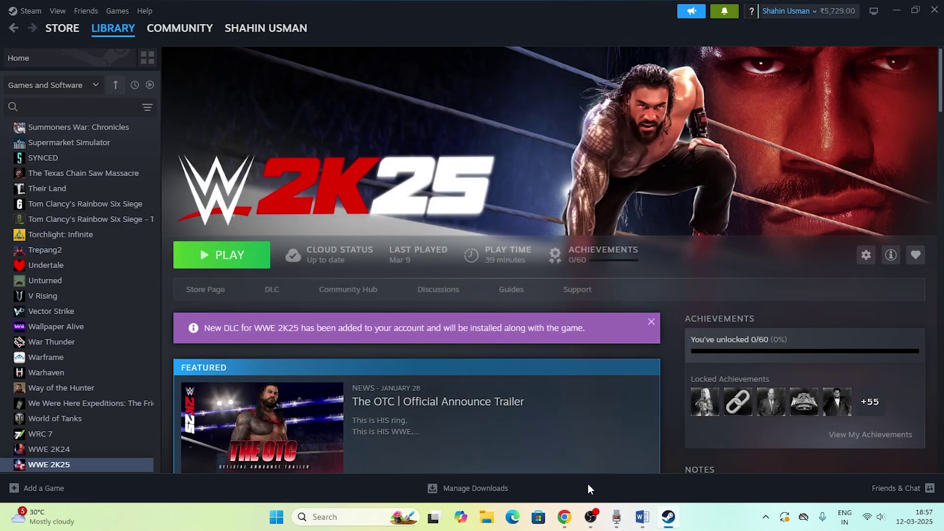
# Review the Word guide's Step 6 on clean graphics-driver installation.
pyautogui.click(643, 517)
pyautogui.scroll(-5, 411, 216)
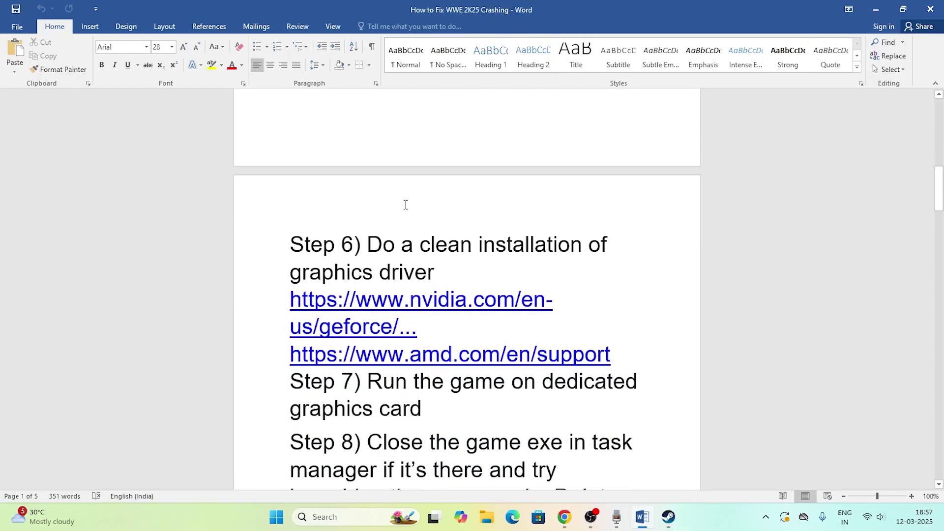
pyautogui.scroll(-2, 405, 205)
pyautogui.moveTo(368, 159); pyautogui.dragTo(492, 189)
pyautogui.click(477, 192)
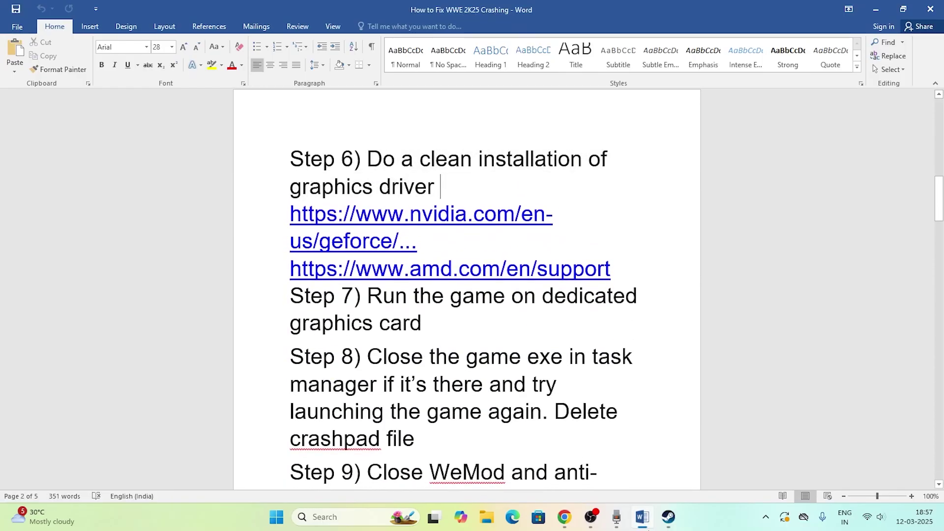
pyautogui.click(570, 517)
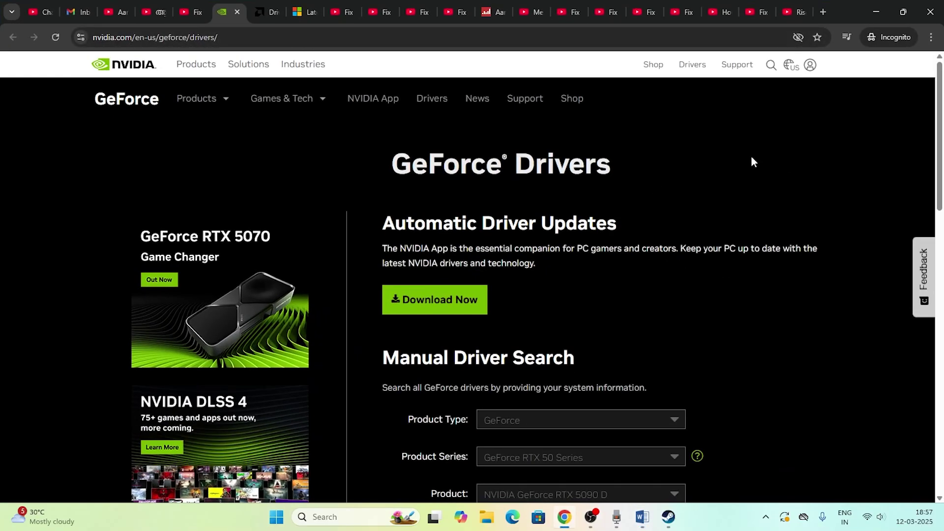
# Search NVIDIA drivers for GeForce RTX 50 Series RTX 5090 D on Windows 11.
pyautogui.scroll(-2, 751, 155)
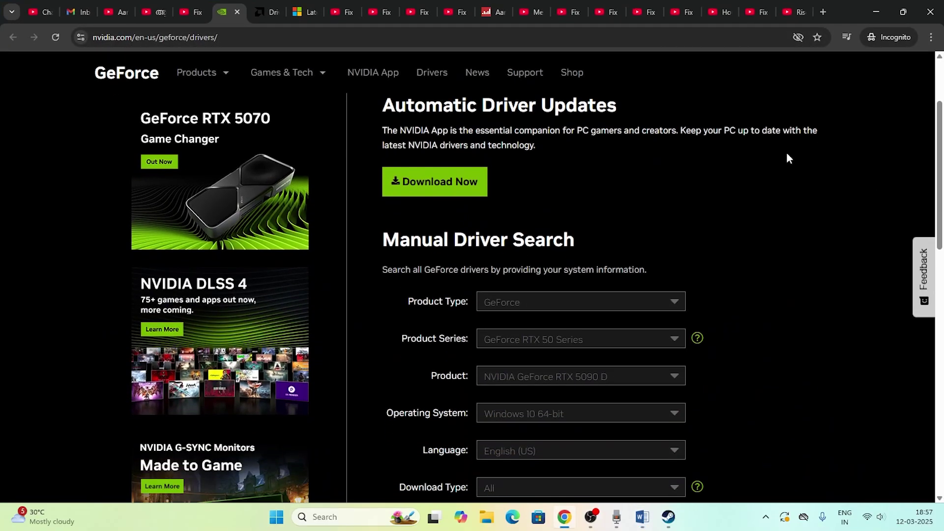
pyautogui.scroll(-2, 846, 165)
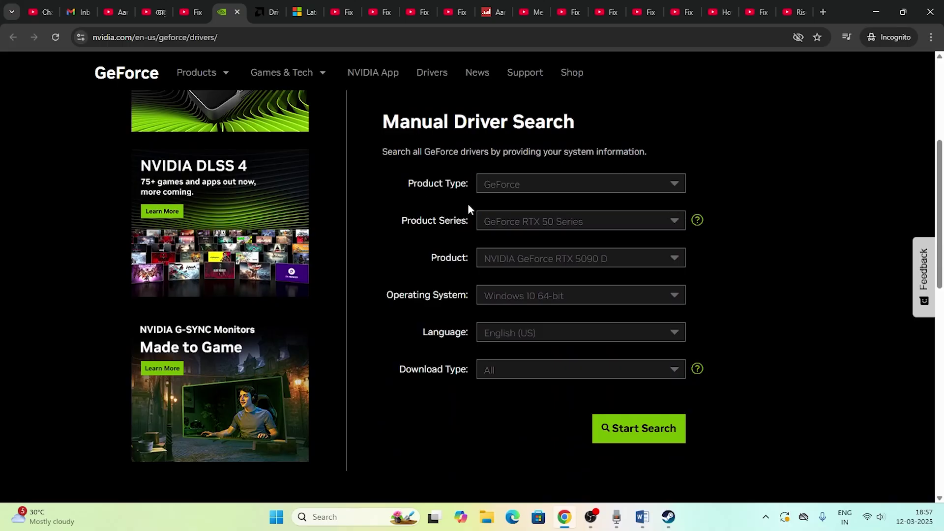
pyautogui.click(515, 188)
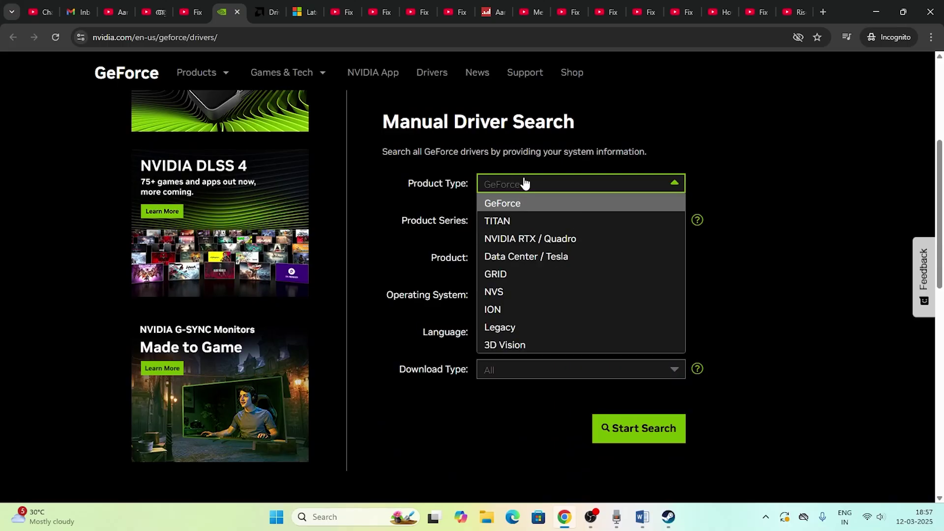
pyautogui.click(520, 205)
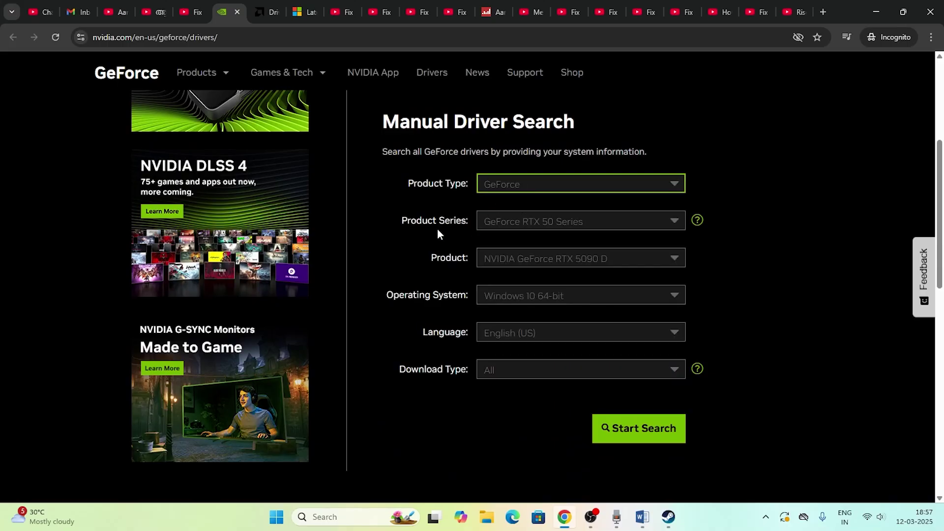
pyautogui.click(585, 224)
pyautogui.click(639, 241)
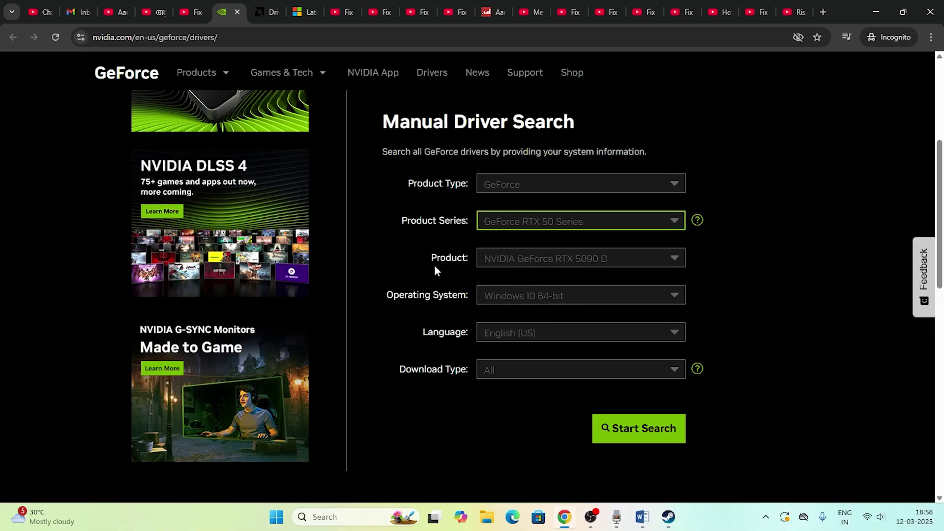
pyautogui.click(515, 268)
pyautogui.click(515, 271)
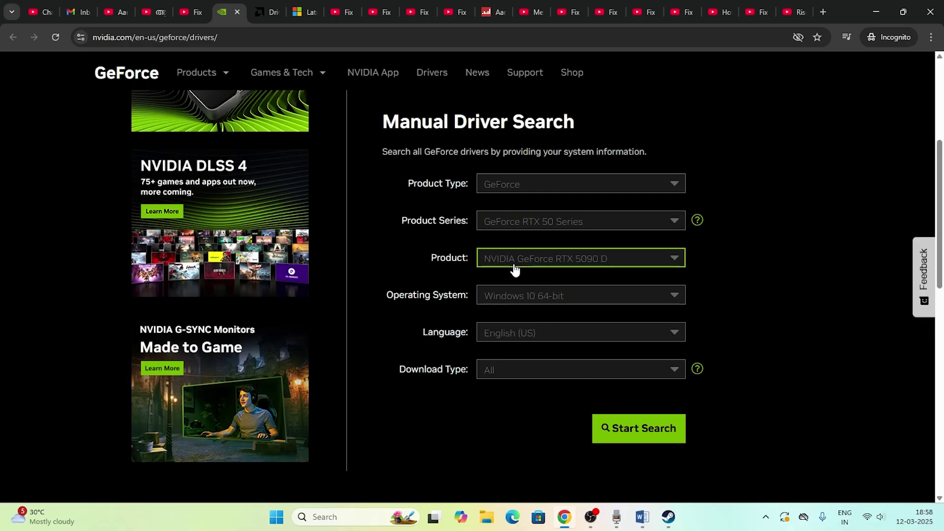
pyautogui.click(497, 297)
pyautogui.click(522, 333)
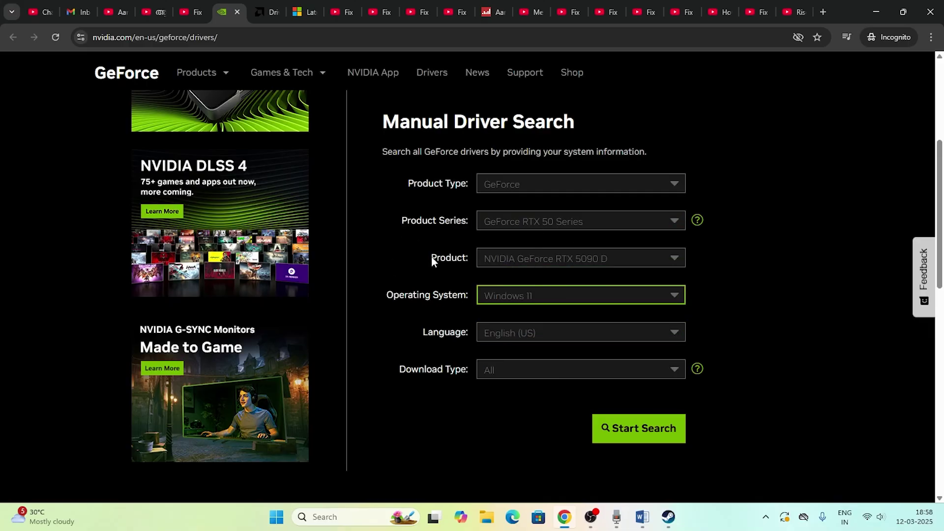
pyautogui.click(636, 431)
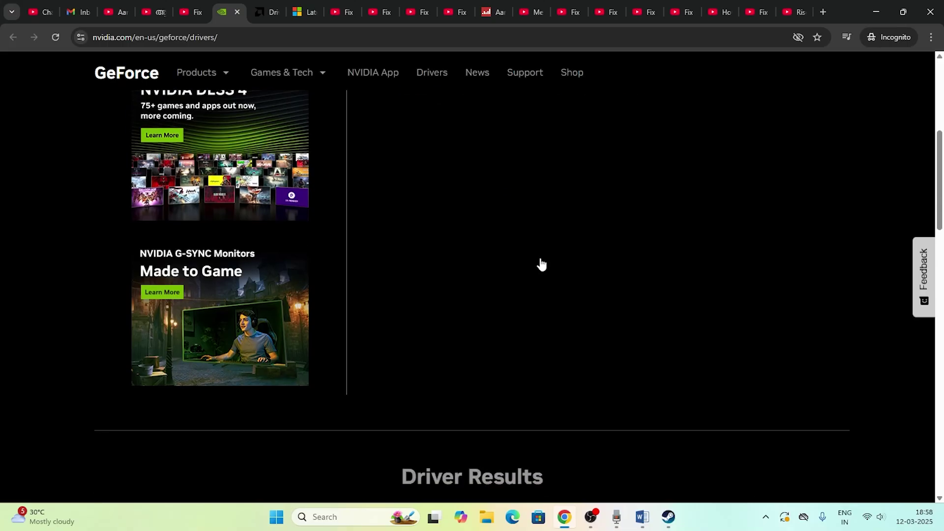
# Open the 572.70 Game Ready Driver page, noting its 845.04 MB download size.
pyautogui.scroll(1, 519, 219)
pyautogui.moveTo(377, 242); pyautogui.dragTo(404, 242)
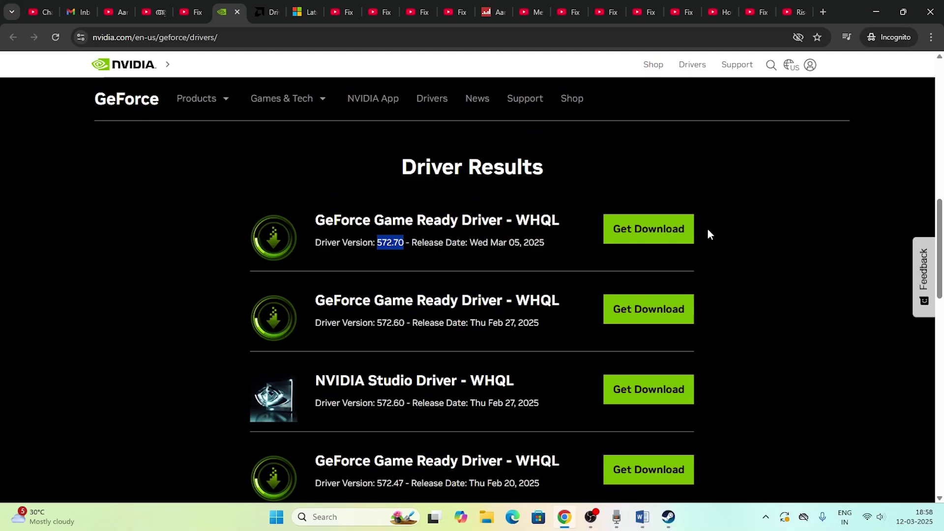
pyautogui.click(665, 230)
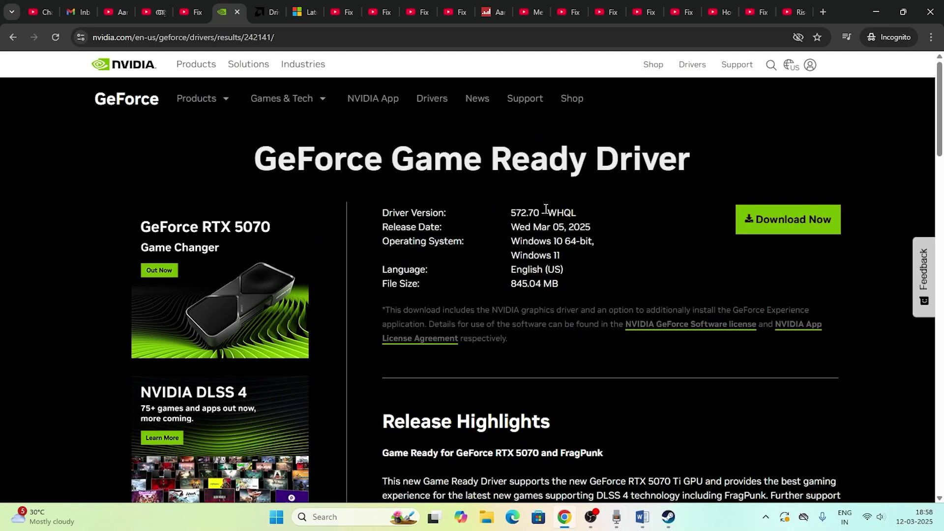
pyautogui.moveTo(512, 283); pyautogui.dragTo(559, 282)
pyautogui.click(577, 282)
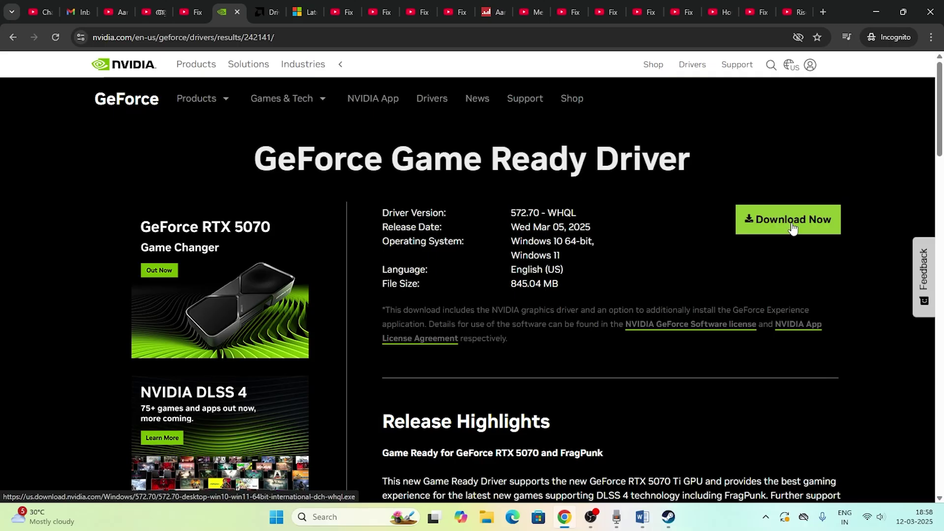
pyautogui.click(268, 12)
# Browse Graphics > Radeon RX > Radeon RX 5000 Series > AMD Radeon RX 5500 and submit.
pyautogui.scroll(-3, 233, 215)
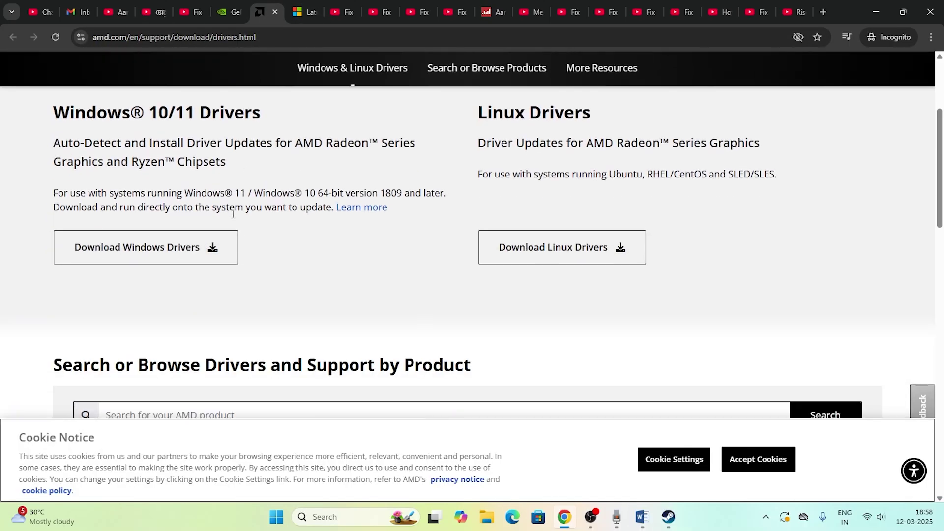
pyautogui.scroll(-4, 233, 215)
pyautogui.click(125, 269)
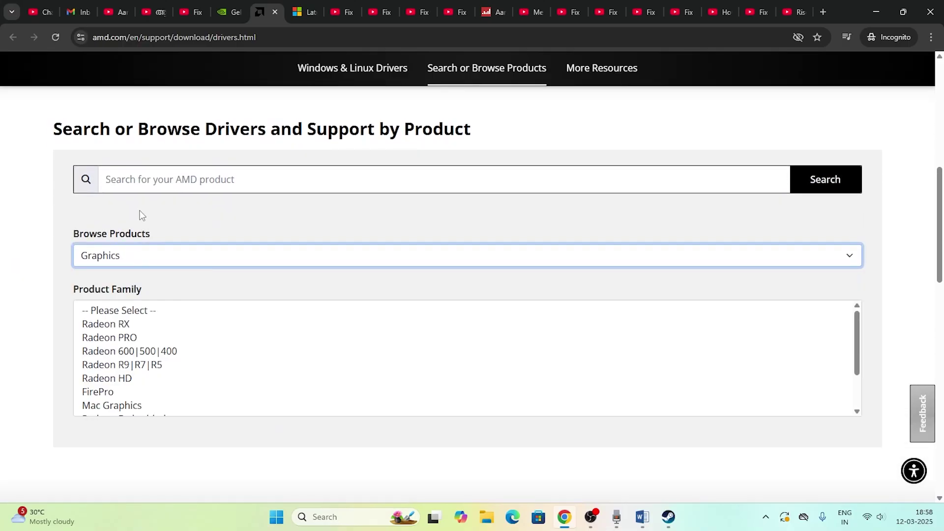
pyautogui.scroll(-2, 142, 217)
pyautogui.click(128, 206)
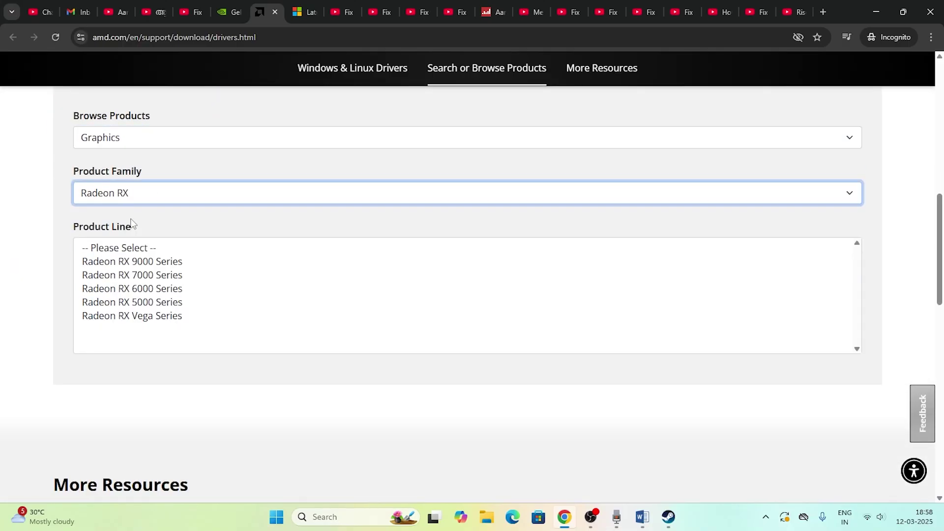
pyautogui.click(140, 302)
pyautogui.scroll(-2, 202, 239)
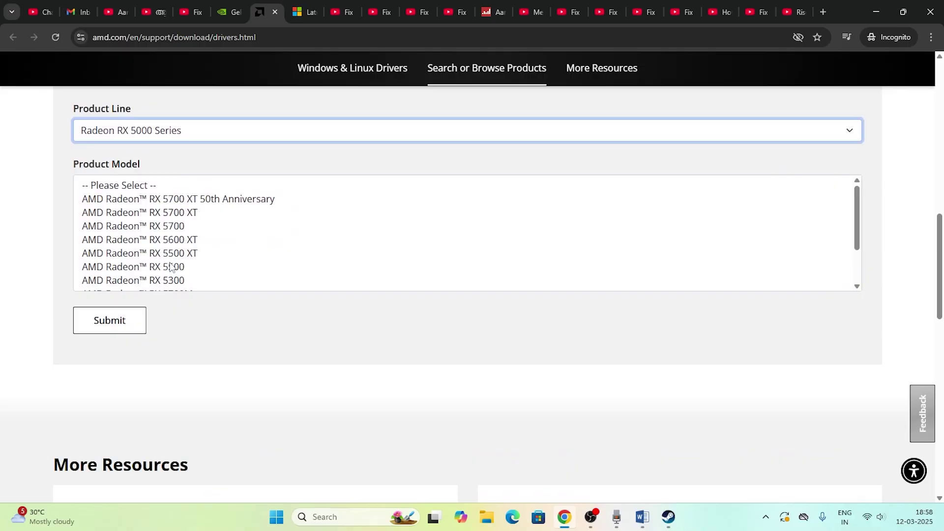
pyautogui.click(170, 266)
pyautogui.click(120, 234)
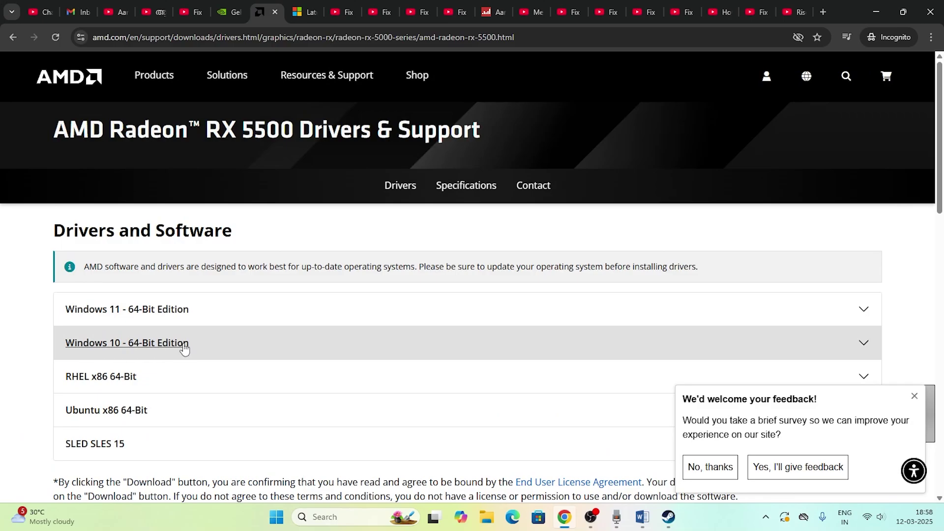
# Review the Visual C++ Redistributable 14.42.34438.0 X64/X86 links on Microsoft Learn, then minimize Chrome.
pyautogui.click(305, 12)
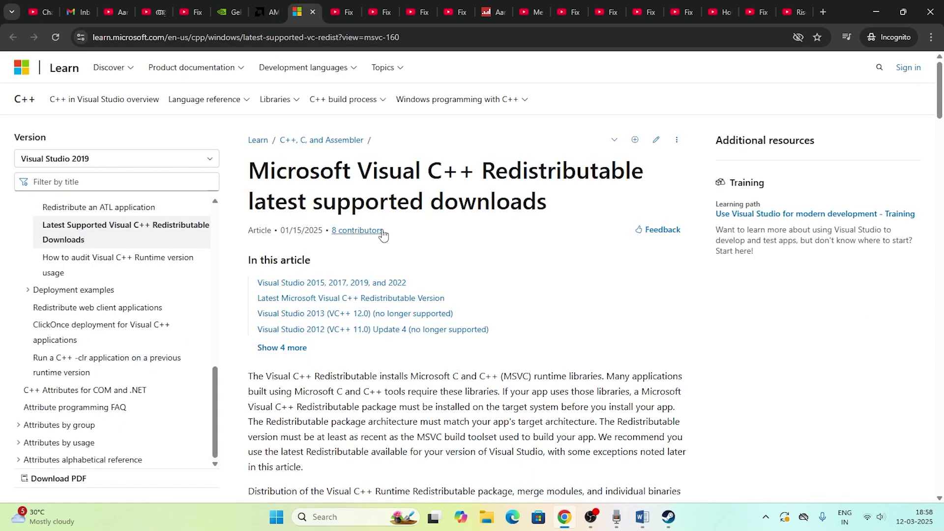
pyautogui.scroll(3, 563, 194)
pyautogui.moveTo(556, 207); pyautogui.dragTo(235, 183)
pyautogui.click(561, 212)
pyautogui.scroll(-4, 394, 239)
pyautogui.scroll(-12, 392, 239)
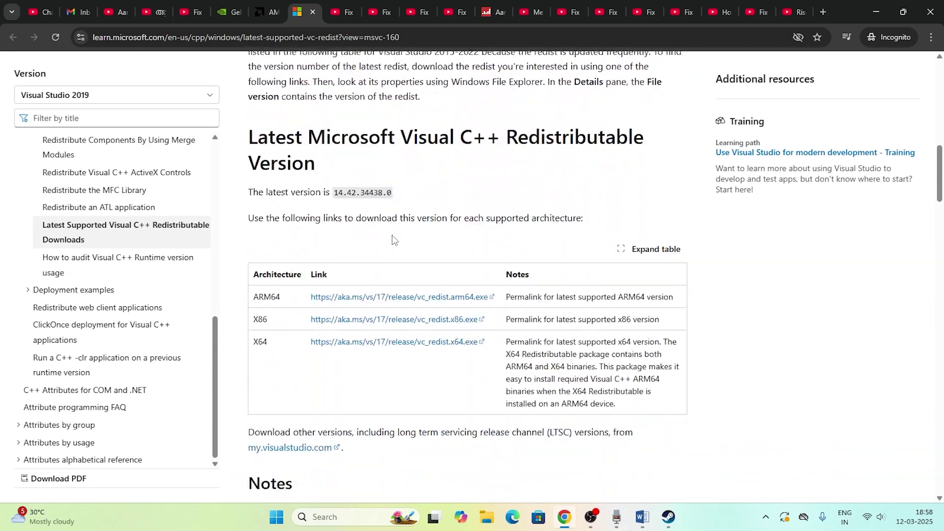
pyautogui.scroll(1, 275, 216)
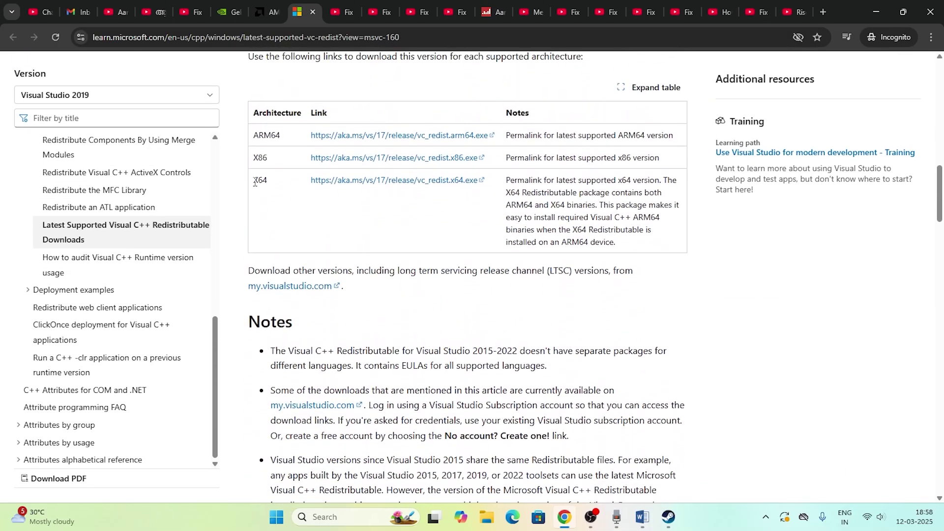
pyautogui.click(330, 215)
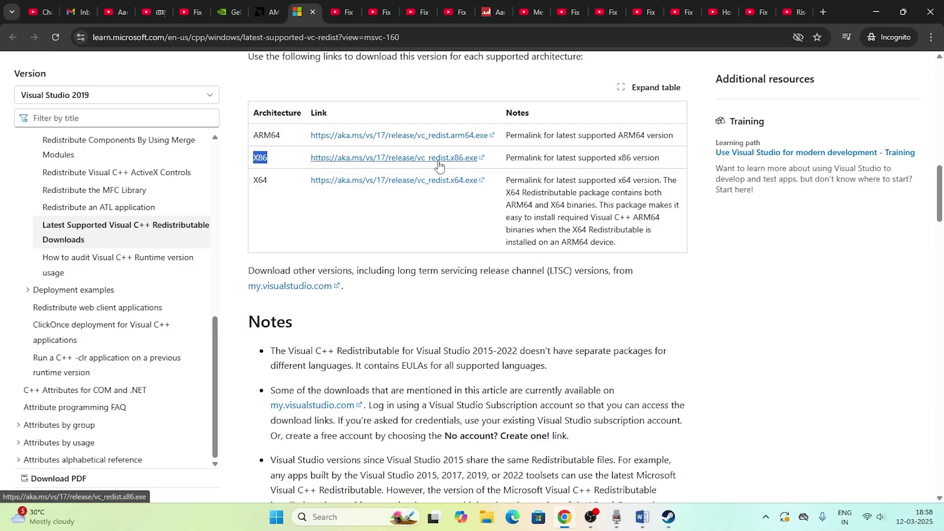
pyautogui.click(372, 251)
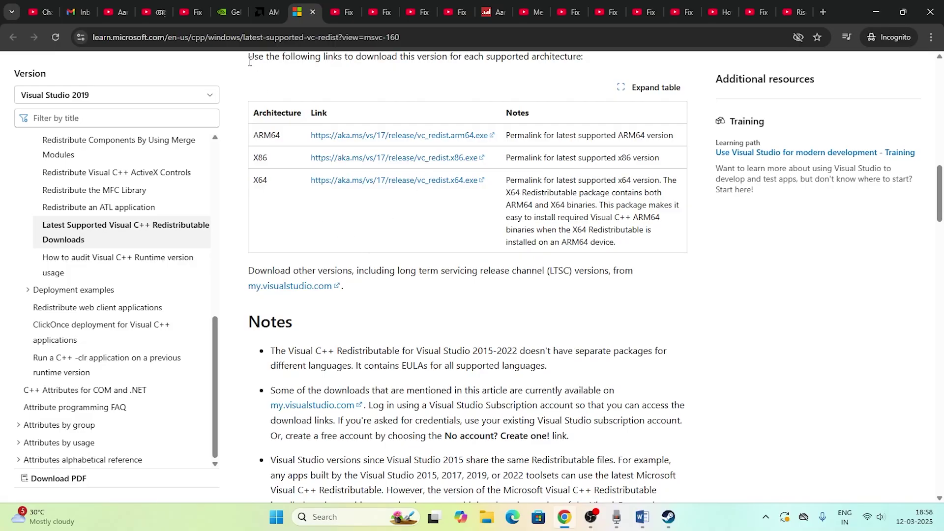
pyautogui.click(878, 9)
pyautogui.scroll(-3, 544, 241)
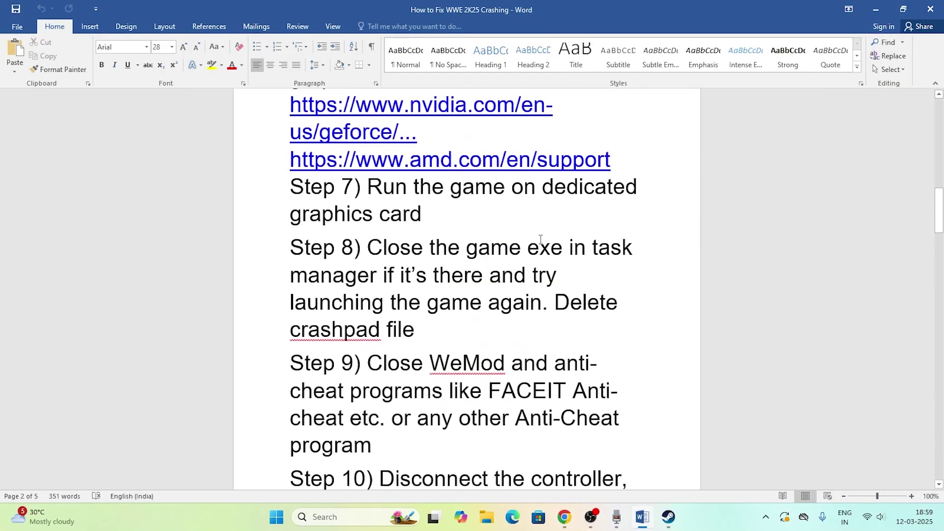
# Review Step 7 on dedicated graphics, then open Windows Graphics settings via search.
pyautogui.moveTo(367, 183); pyautogui.dragTo(461, 215)
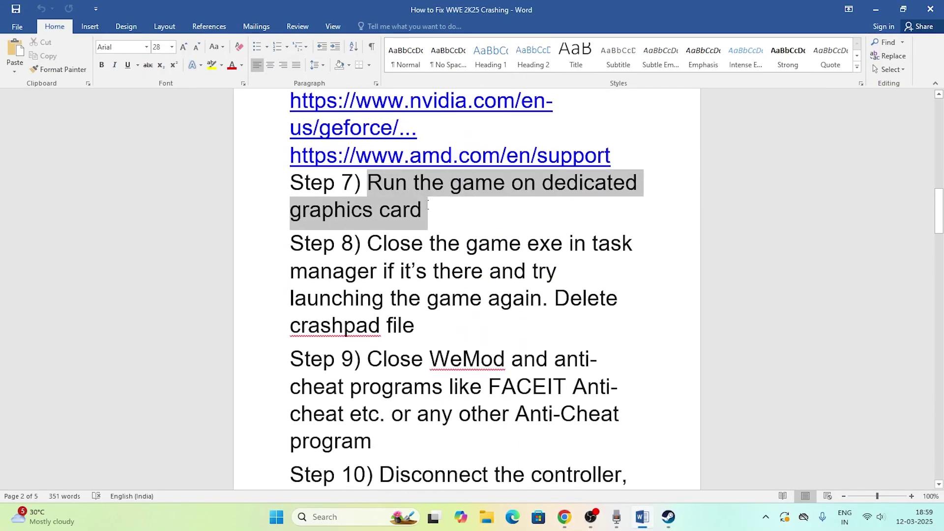
pyautogui.click(461, 216)
pyautogui.click(334, 519)
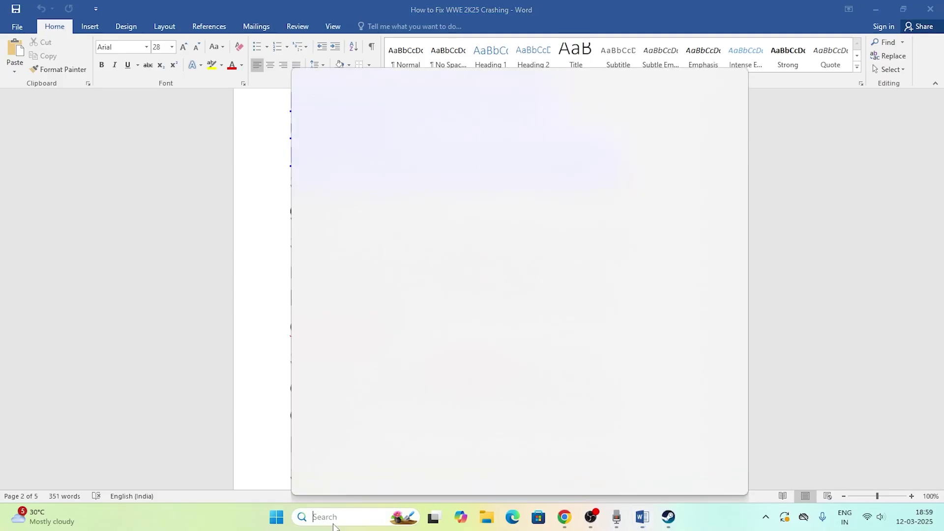
pyautogui.write('GRAPHIO')
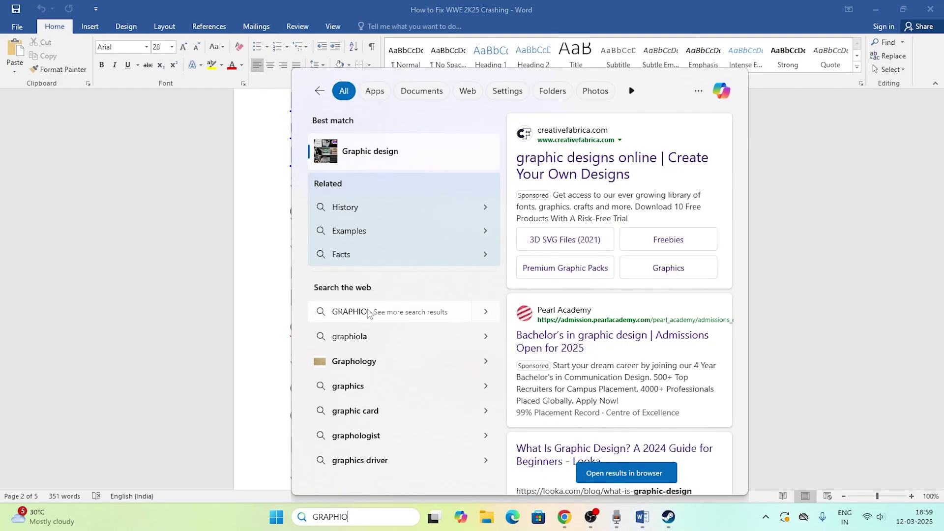
pyautogui.press('BackSpace')
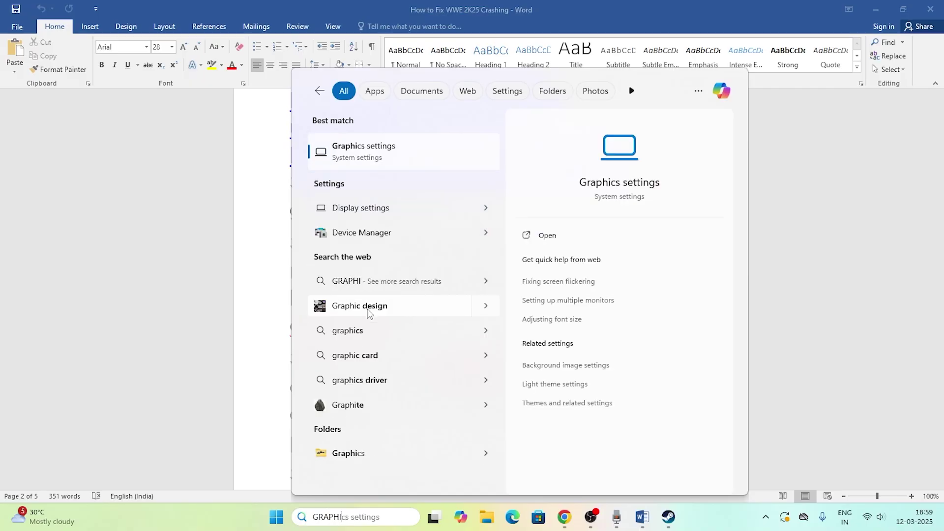
pyautogui.click(365, 153)
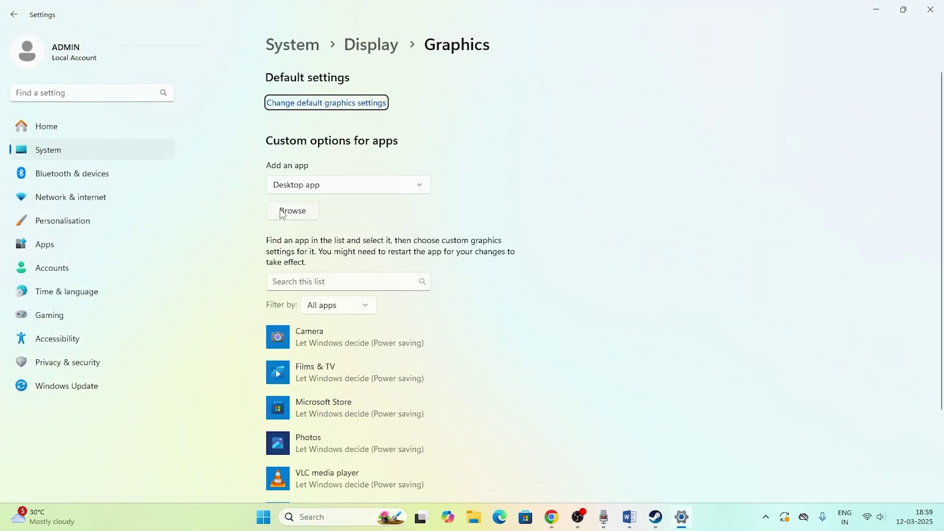
# Add D:\SteamLibrary\steamapps\common\WWE 2K25\WWE2K25_x64 to the graphics app list.
pyautogui.click(289, 211)
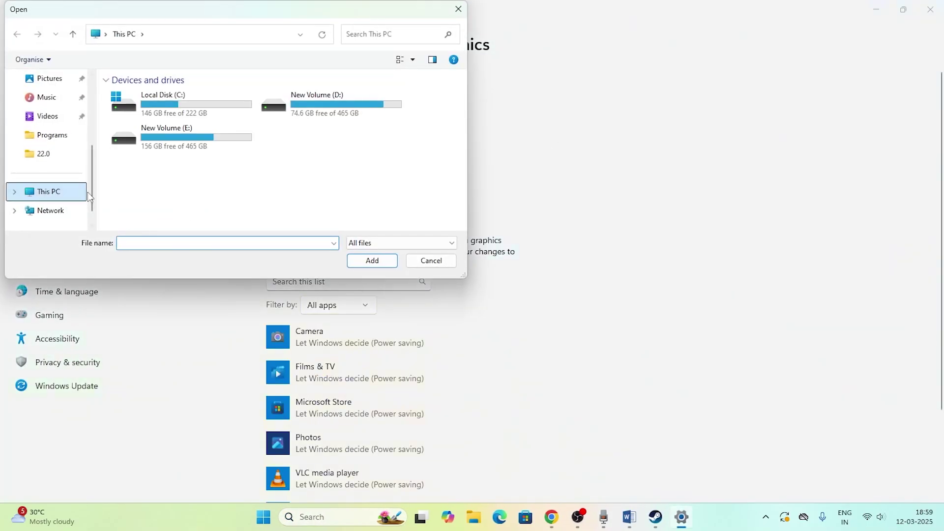
pyautogui.doubleClick(333, 110)
pyautogui.doubleClick(190, 144)
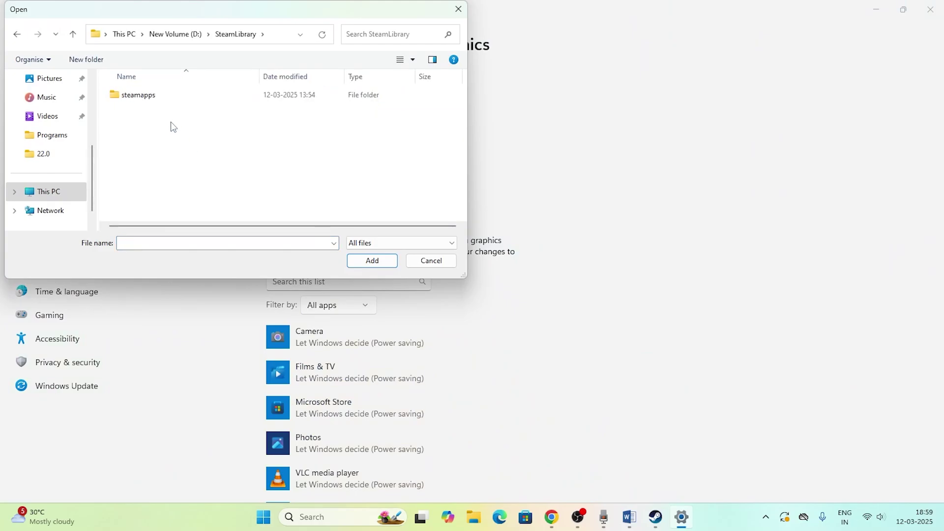
pyautogui.doubleClick(162, 97)
pyautogui.doubleClick(152, 98)
pyautogui.scroll(-3, 155, 165)
pyautogui.scroll(-3, 155, 165)
pyautogui.doubleClick(150, 199)
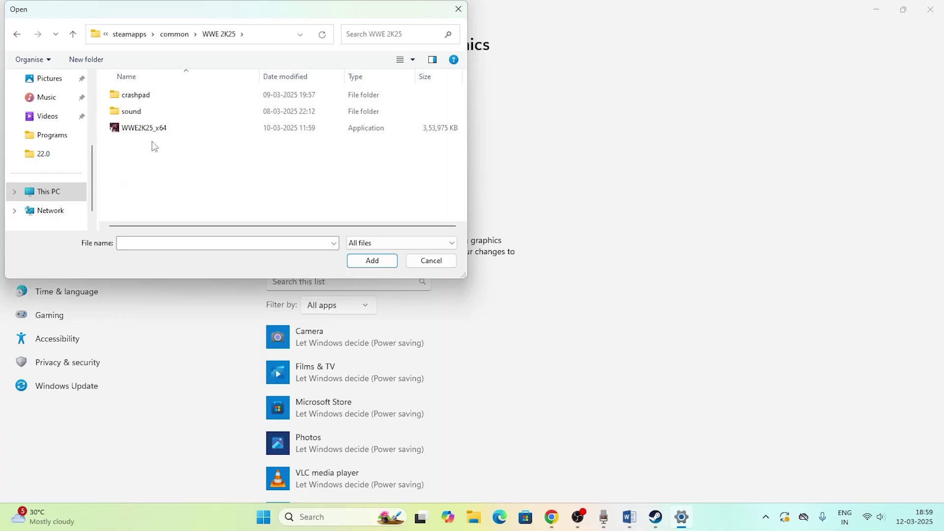
pyautogui.click(152, 130)
pyautogui.click(372, 260)
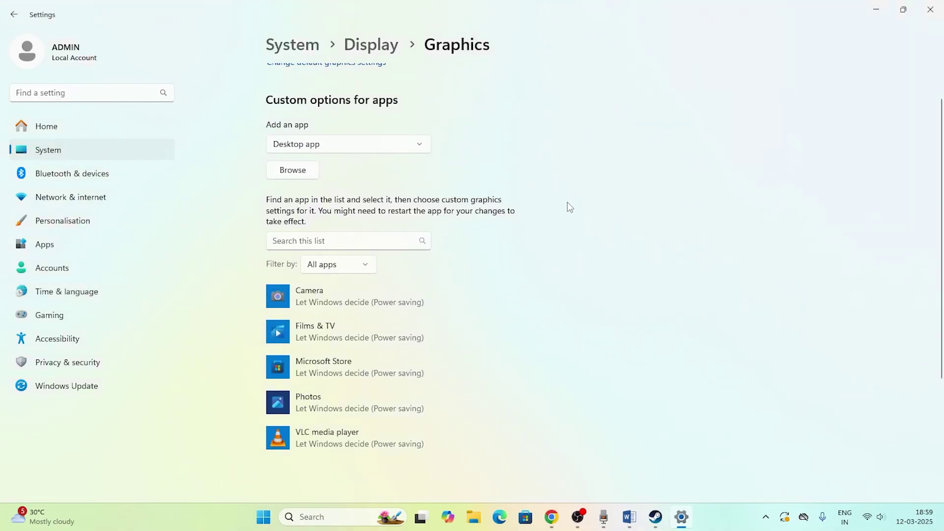
# Set WWE 2K25's graphics preference to High performance and save.
pyautogui.click(429, 357)
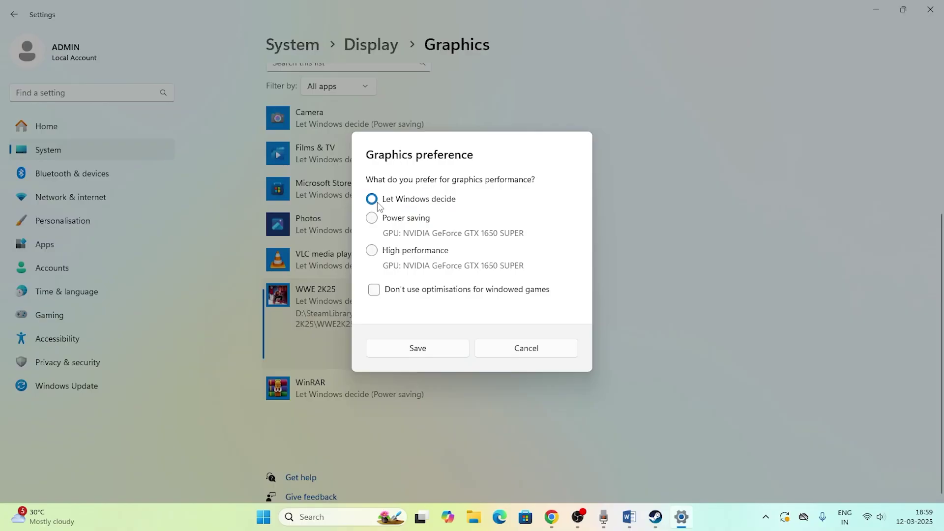
pyautogui.click(375, 250)
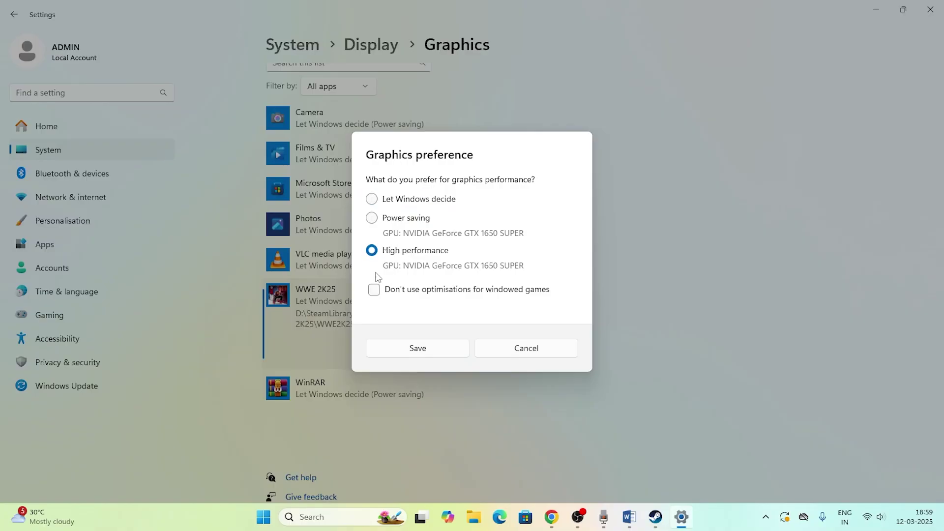
pyautogui.click(398, 350)
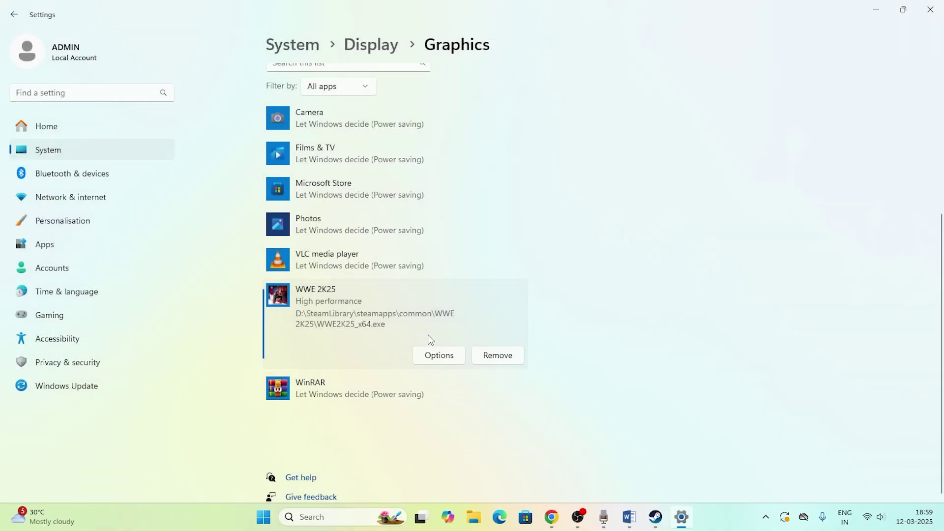
# Close Settings and review Step 8's crashpad file instruction in the Word guide.
pyautogui.click(930, 9)
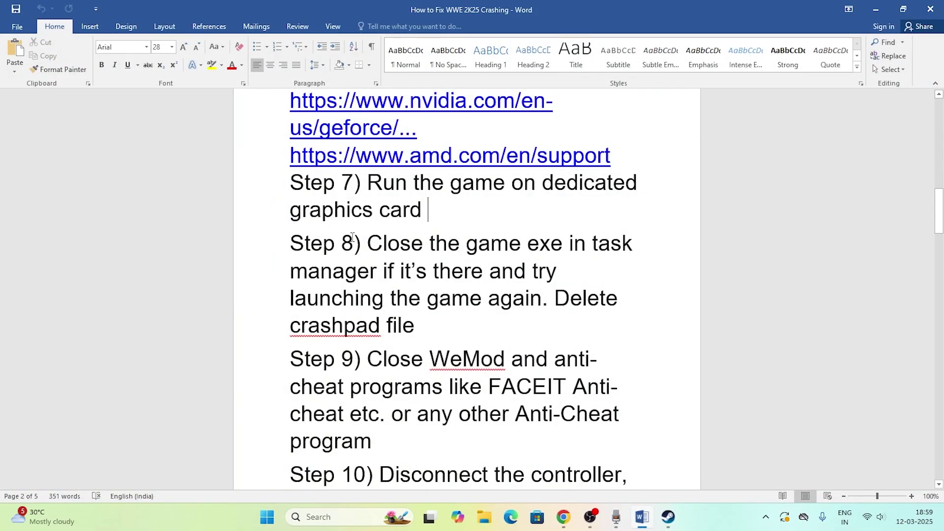
pyautogui.scroll(-1, 374, 175)
pyautogui.moveTo(368, 187); pyautogui.dragTo(532, 243)
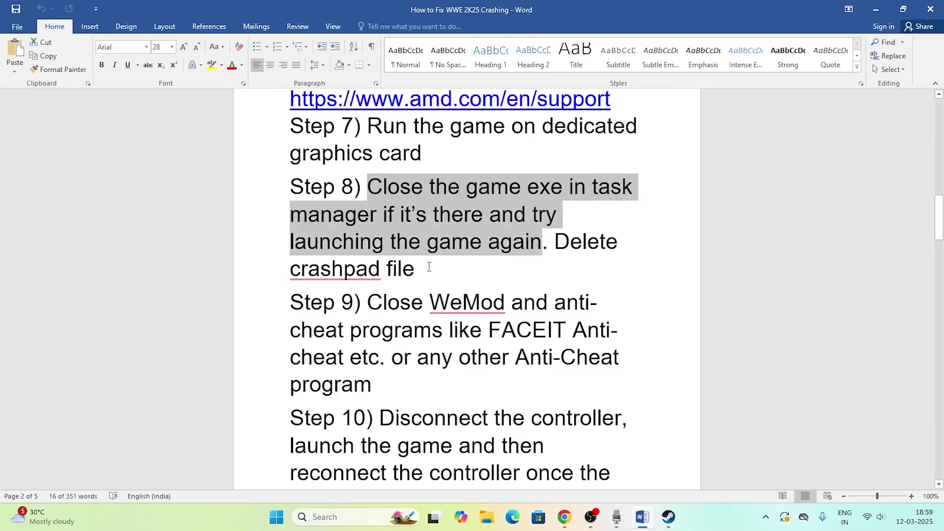
pyautogui.click(435, 270)
pyautogui.moveTo(290, 269); pyautogui.dragTo(433, 270)
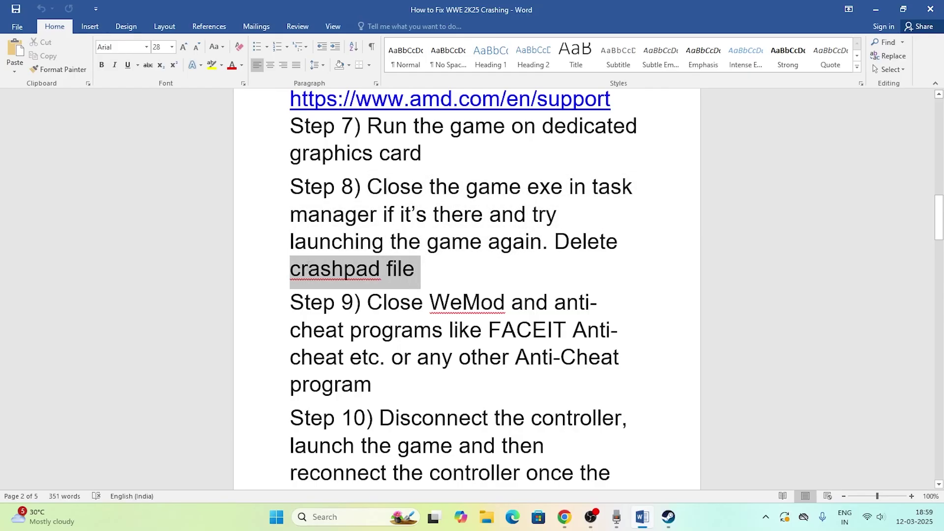
pyautogui.click(438, 269)
# Check in Task Manager that no WWE 2K25 process is running, then close it.
pyautogui.rightClick(276, 517)
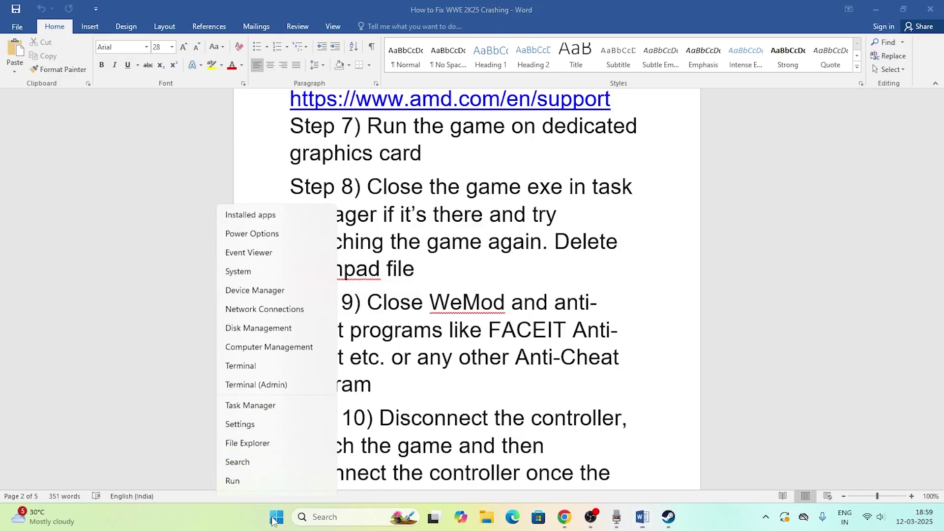
pyautogui.click(250, 370)
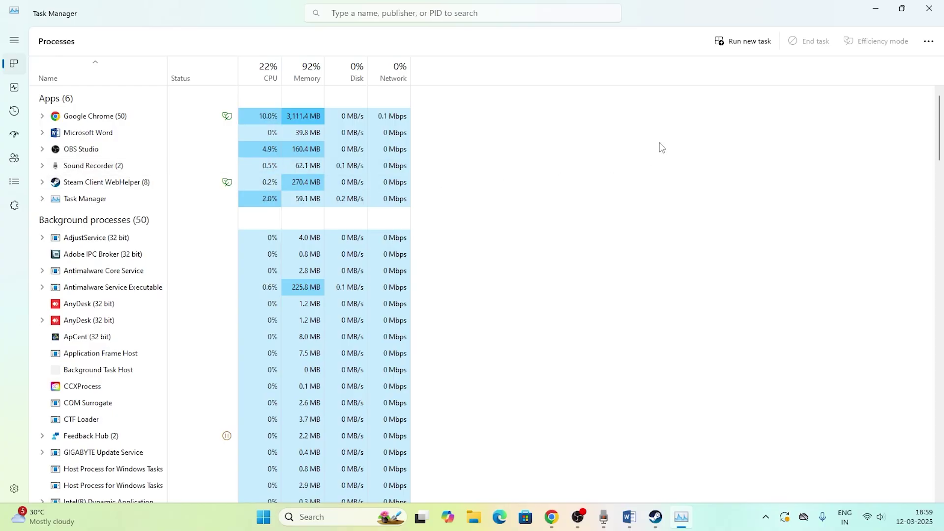
pyautogui.click(940, 10)
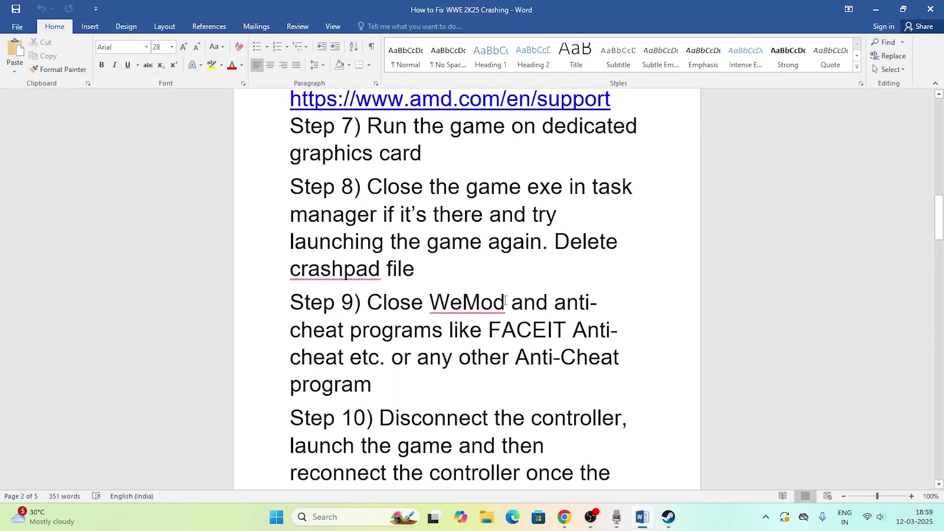
# Open the D:\SteamLibrary\steamapps\common\WWE 2K25 folder in File Explorer.
pyautogui.click(486, 517)
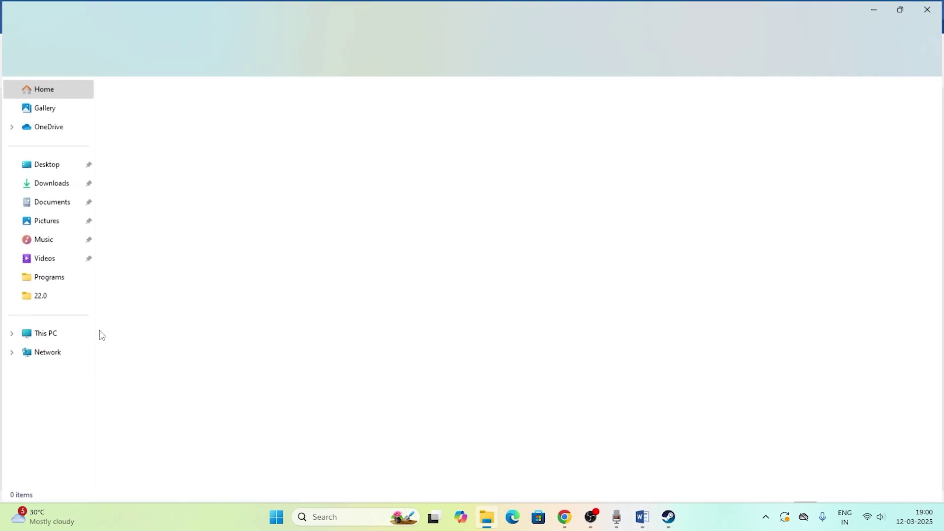
pyautogui.click(45, 334)
pyautogui.doubleClick(350, 118)
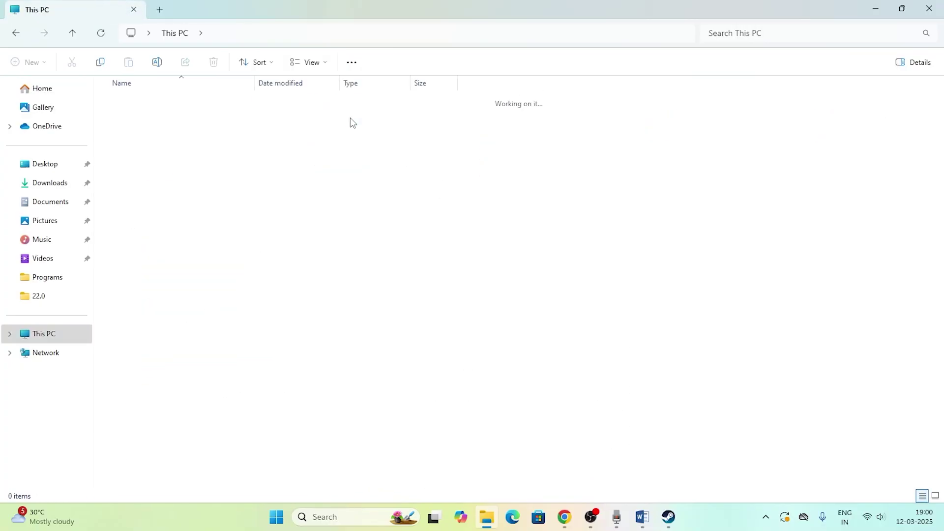
pyautogui.doubleClick(163, 150)
pyautogui.doubleClick(151, 104)
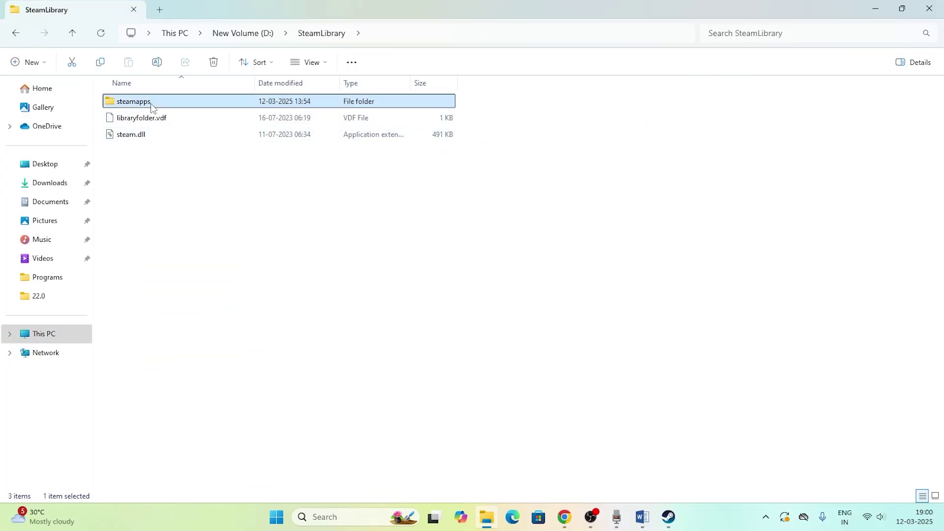
pyautogui.click(154, 104)
pyautogui.doubleClick(154, 104)
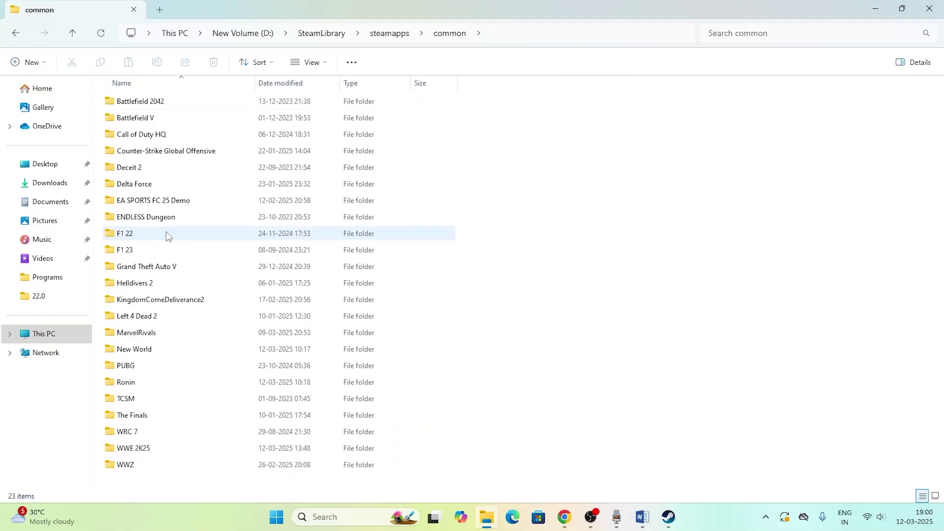
pyautogui.doubleClick(159, 449)
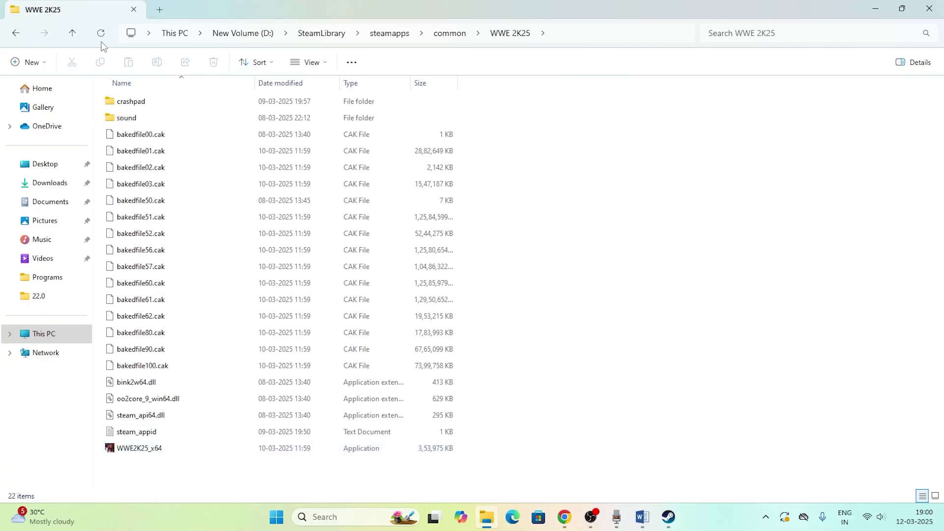
# Copy the crashpad folder and paste a backup of it onto the desktop.
pyautogui.click(148, 104)
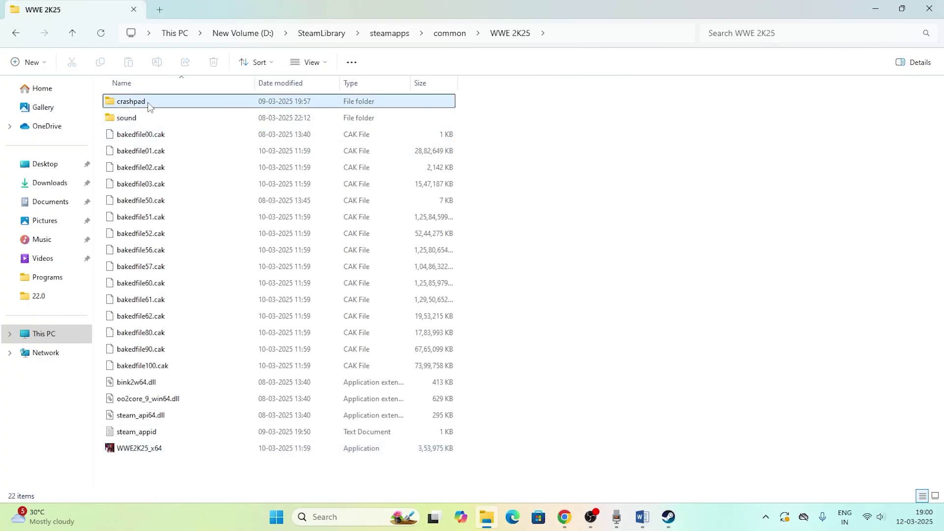
pyautogui.rightClick(139, 106)
pyautogui.click(169, 116)
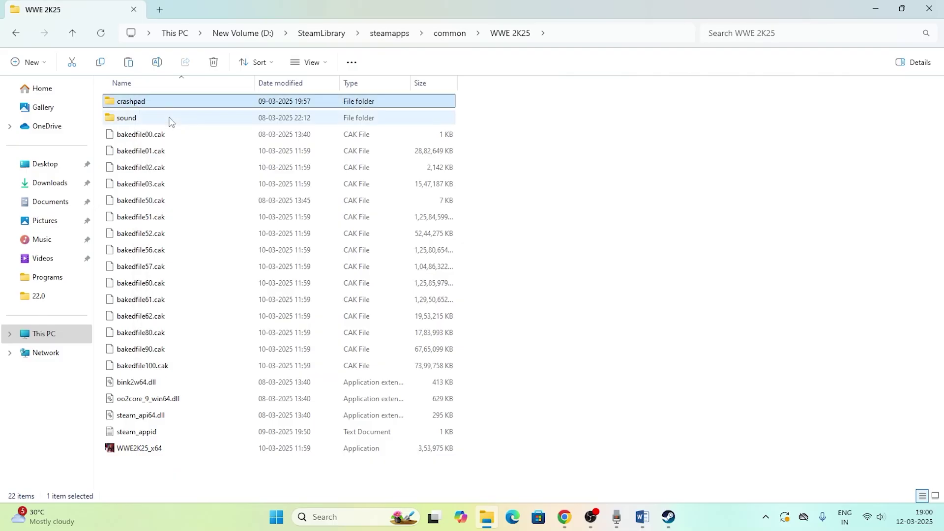
pyautogui.click(876, 9)
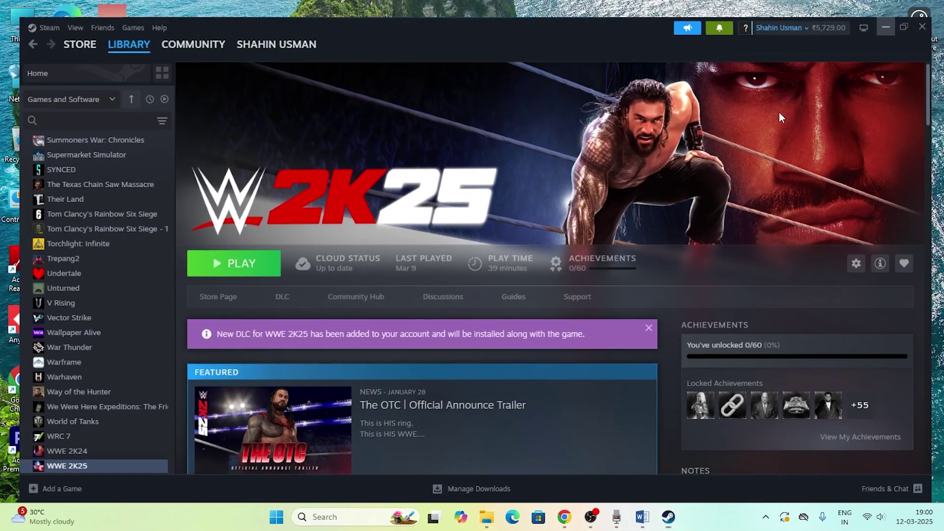
pyautogui.press('super+d')
pyautogui.rightClick(122, 188)
pyautogui.click(138, 203)
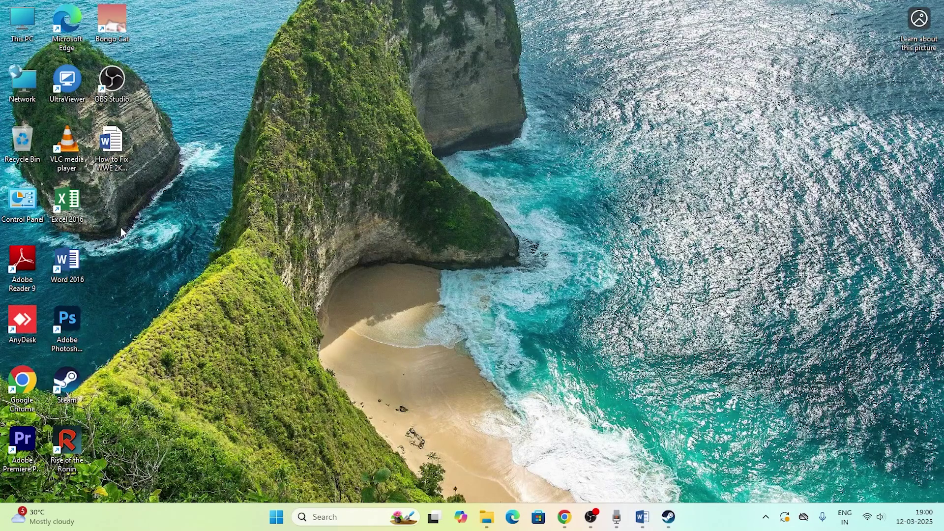
# Delete the crashpad folder from the WWE 2K25 game folder and close File Explorer.
pyautogui.click(487, 517)
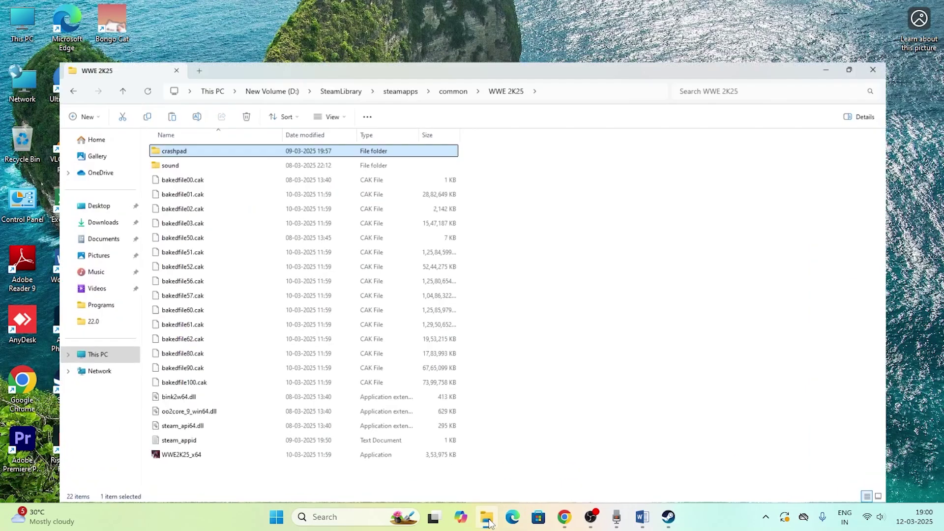
pyautogui.rightClick(147, 103)
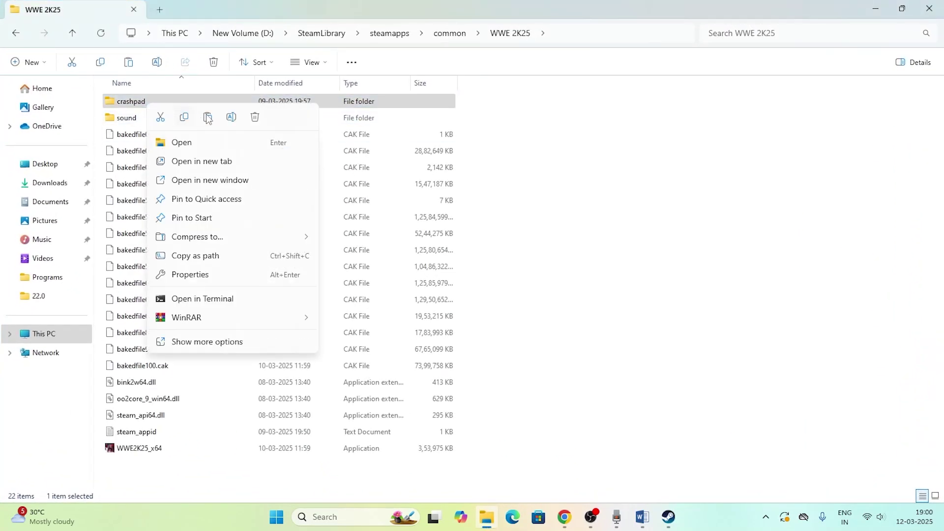
pyautogui.click(255, 117)
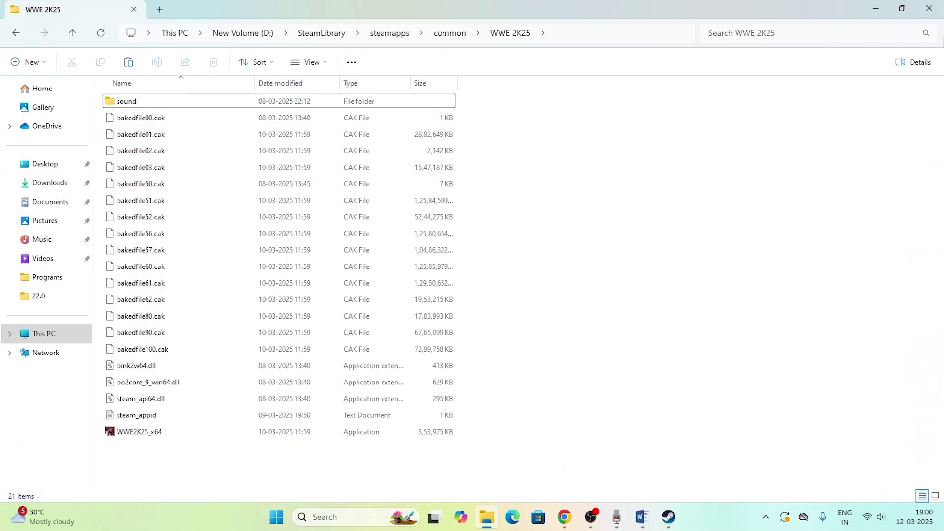
pyautogui.click(929, 8)
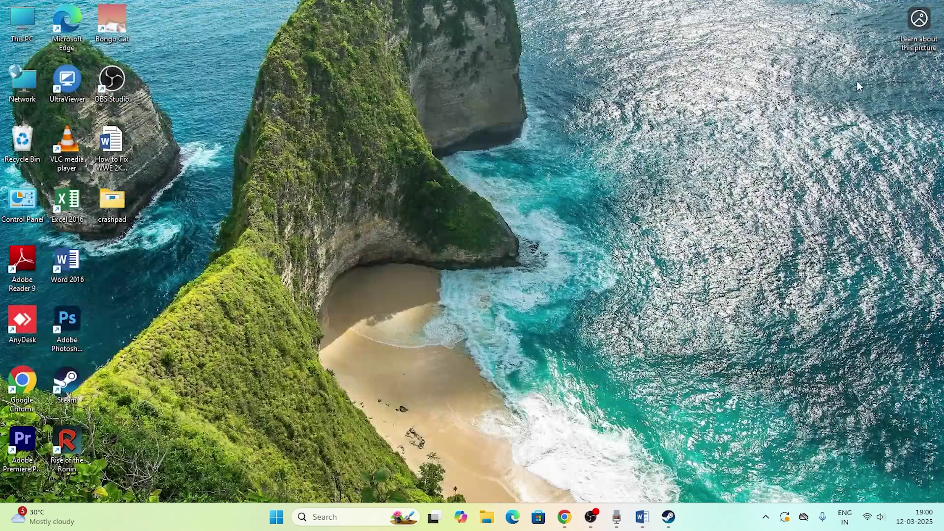
# Return to the Word guide and read through Steps 9 and 10.
pyautogui.click(642, 517)
pyautogui.scroll(-3, 392, 211)
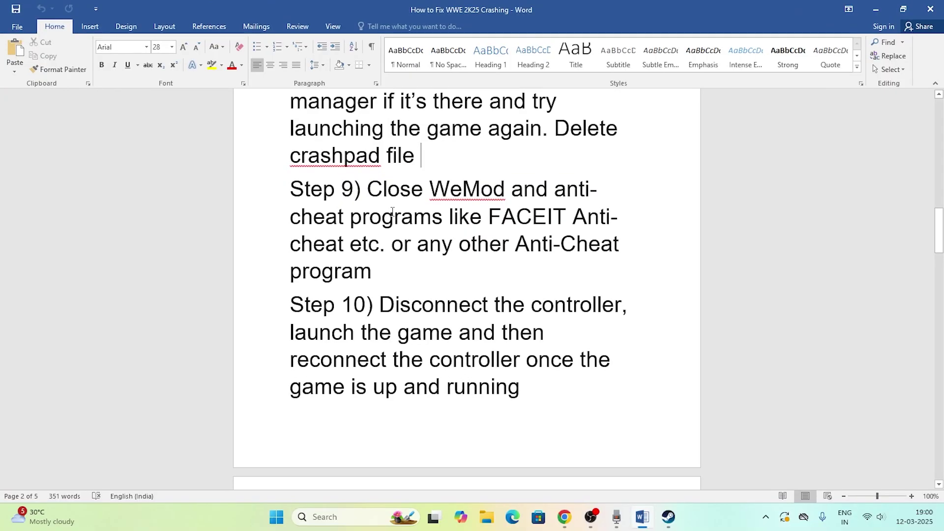
pyautogui.moveTo(373, 191); pyautogui.dragTo(352, 197)
pyautogui.click(393, 277)
pyautogui.scroll(-4, 352, 190)
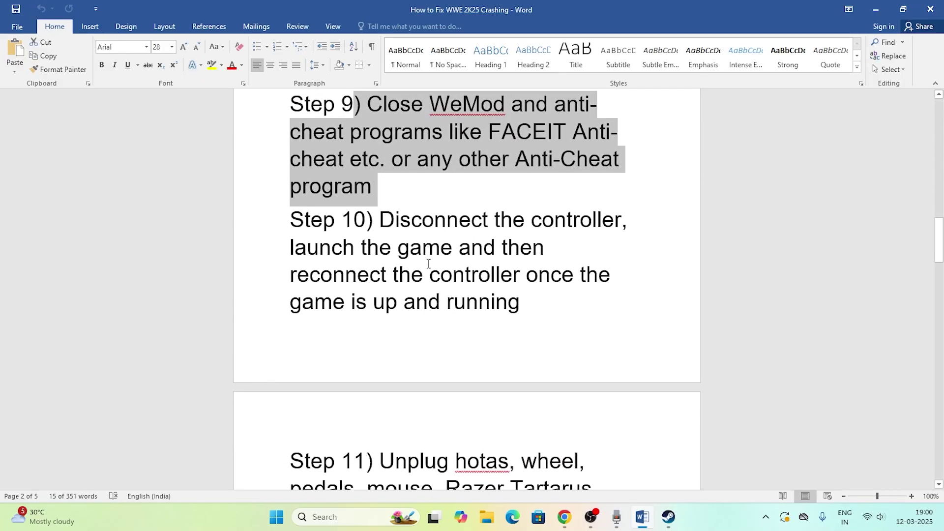
pyautogui.click(399, 273)
pyautogui.moveTo(380, 190); pyautogui.dragTo(539, 275)
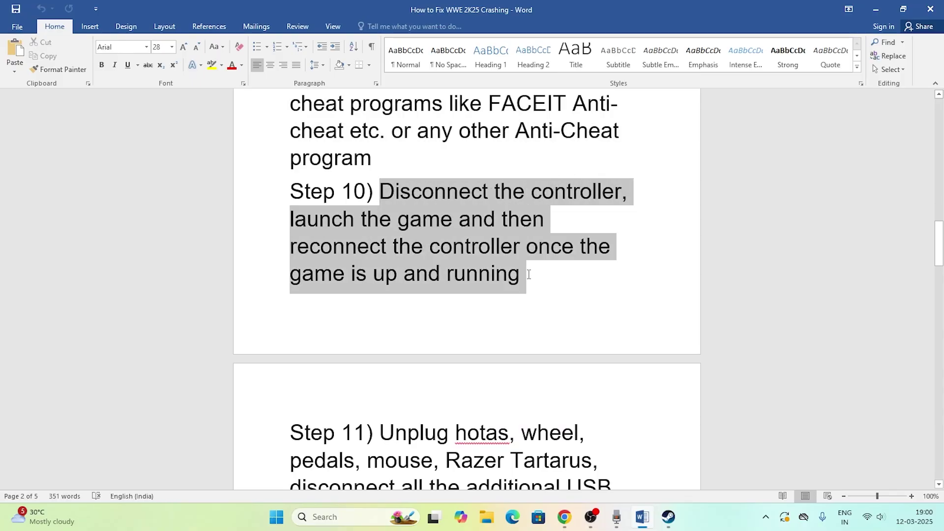
pyautogui.click(540, 281)
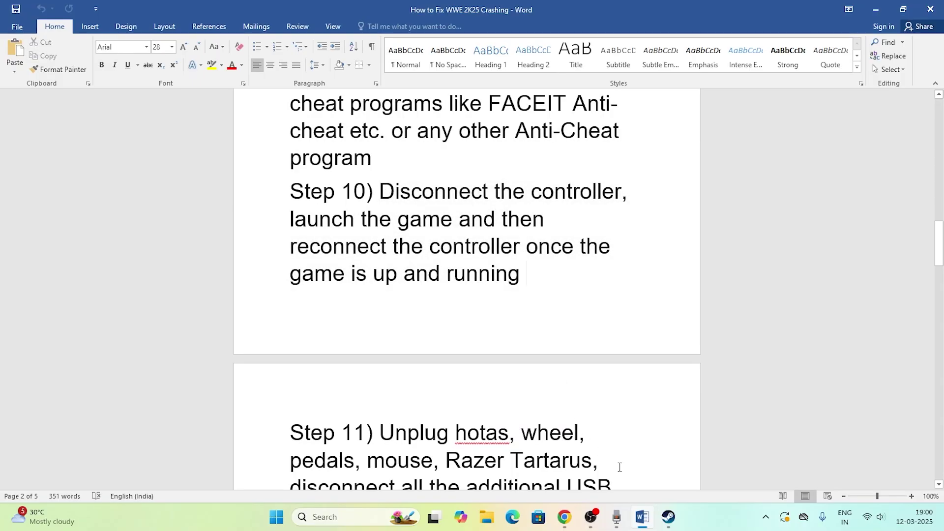
# Look at WWE 2K25 in the Steam library, then go back to Word at Step 11.
pyautogui.click(668, 517)
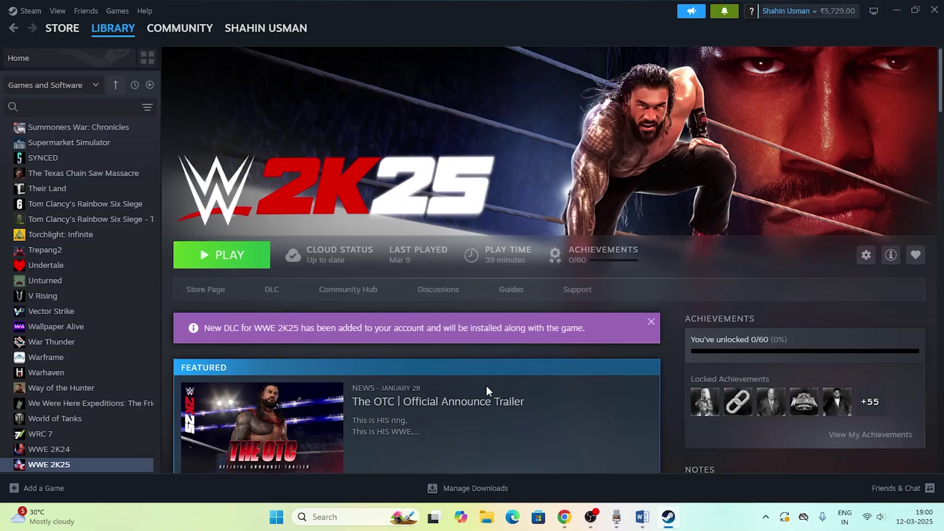
pyautogui.hotkey('alt', 'Tab')
pyautogui.scroll(-4, 416, 309)
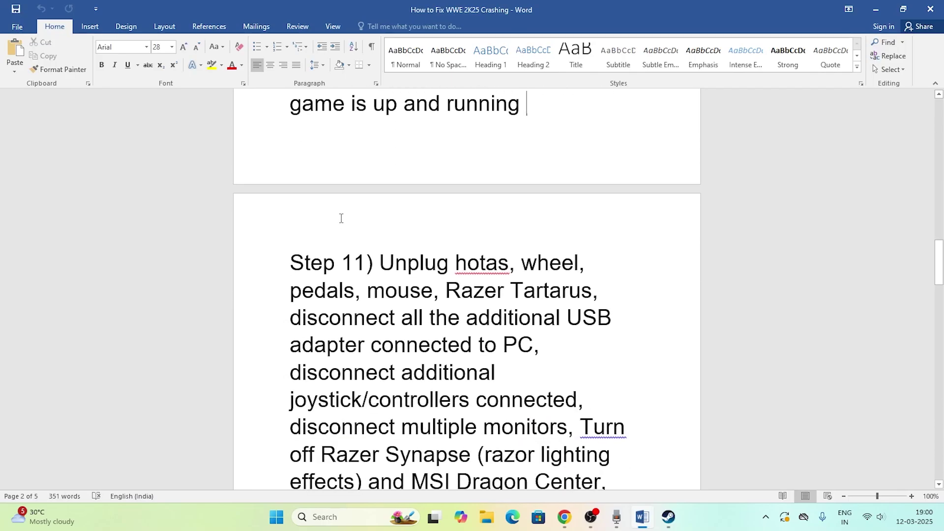
# Read Step 11's list of devices to unplug.
pyautogui.scroll(-2, 341, 219)
pyautogui.moveTo(382, 204); pyautogui.dragTo(527, 295)
pyautogui.click(501, 314)
# Read Step 12 on disabling Steam Overlay, overlay apps and overclocking tools, continuing to Step 13.
pyautogui.scroll(-5, 463, 203)
pyautogui.scroll(-3, 463, 203)
pyautogui.scroll(3, 463, 203)
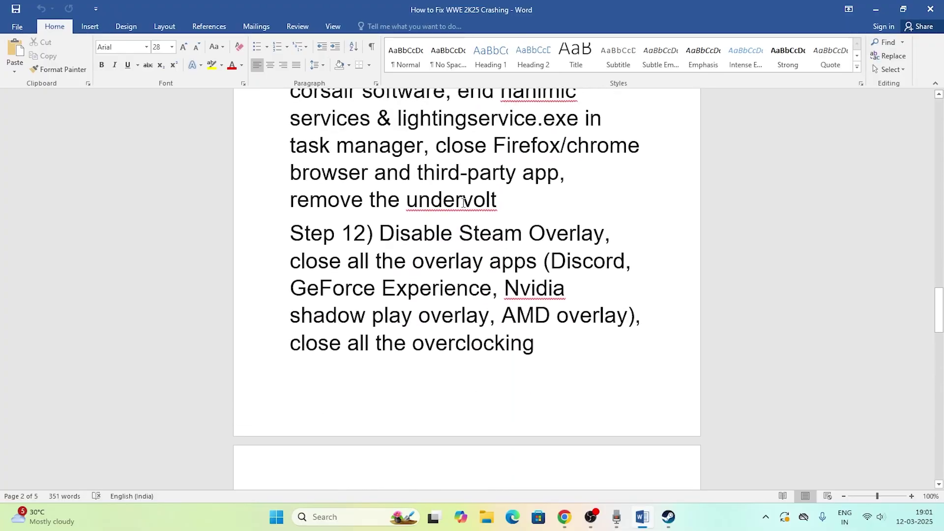
pyautogui.scroll(-1, 464, 203)
pyautogui.scroll(-1, 463, 203)
pyautogui.moveTo(377, 260); pyautogui.dragTo(544, 363)
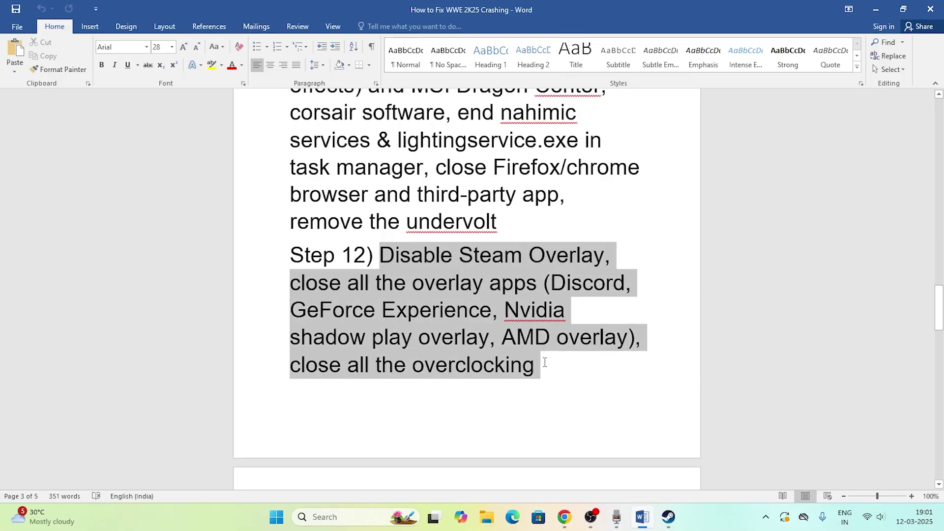
pyautogui.click(568, 371)
pyautogui.scroll(-1, 523, 281)
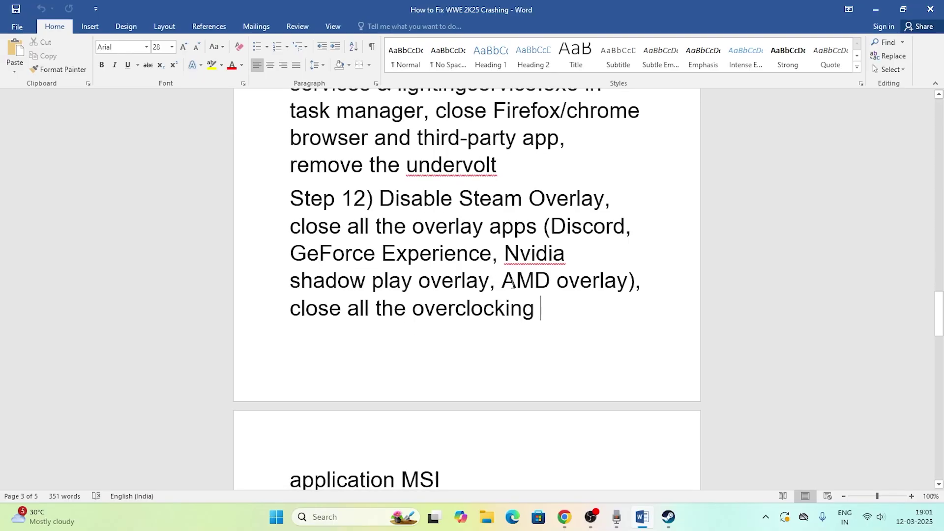
pyautogui.scroll(-2, 555, 196)
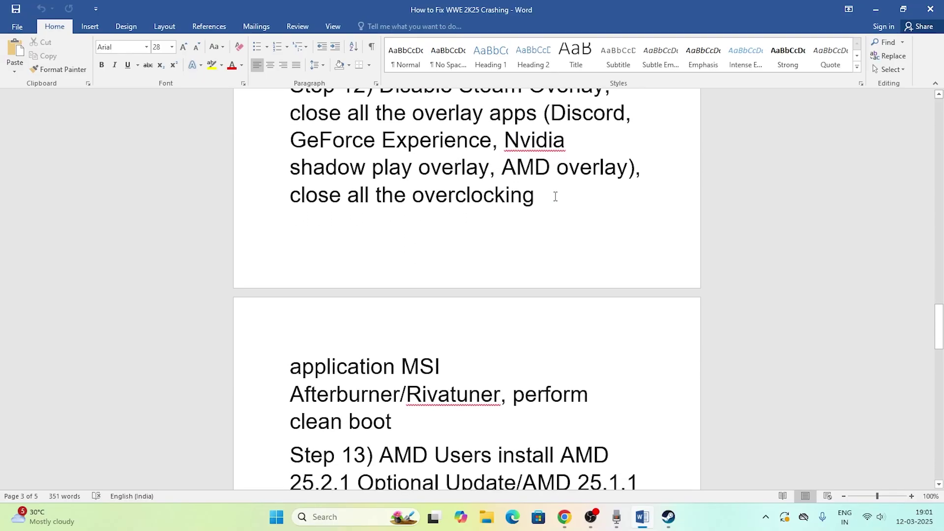
# Turn off 'Enable the Steam Overlay while in-game' in WWE 2K25's properties and minimise Steam.
pyautogui.click(875, 9)
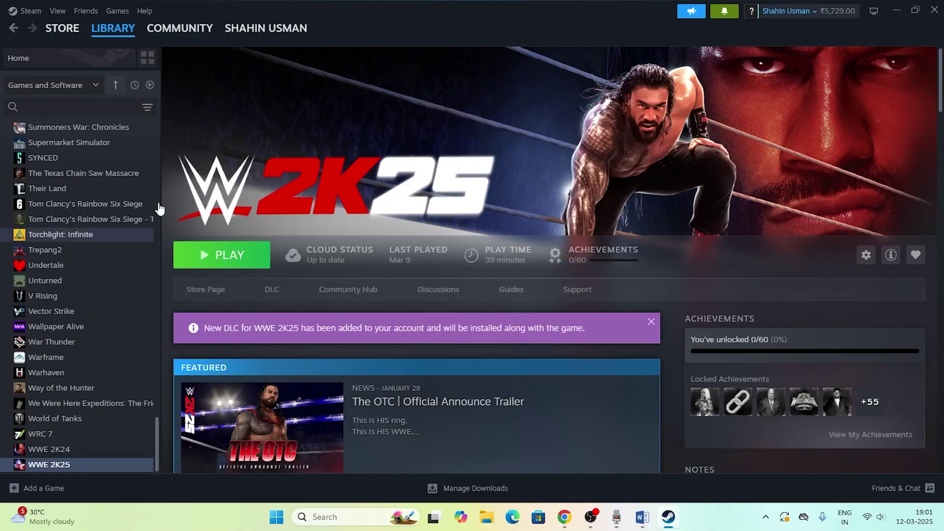
pyautogui.rightClick(98, 462)
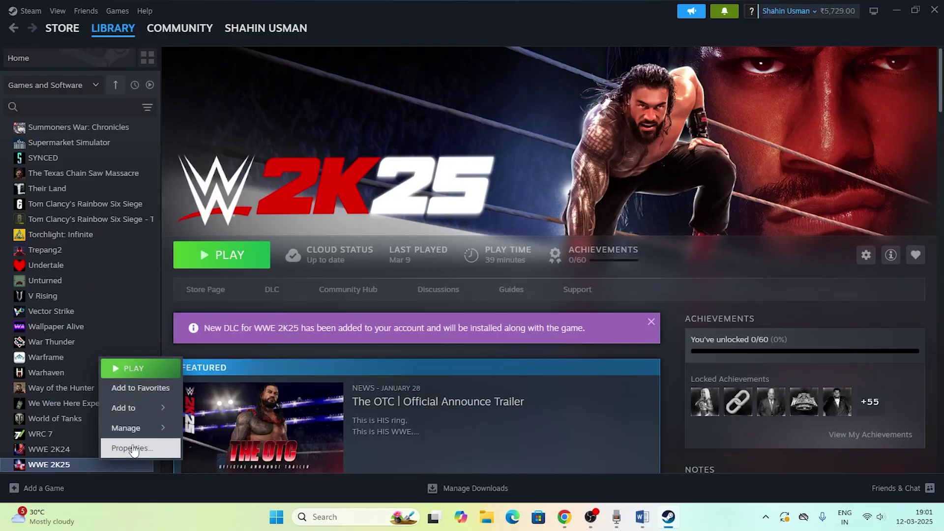
pyautogui.click(131, 448)
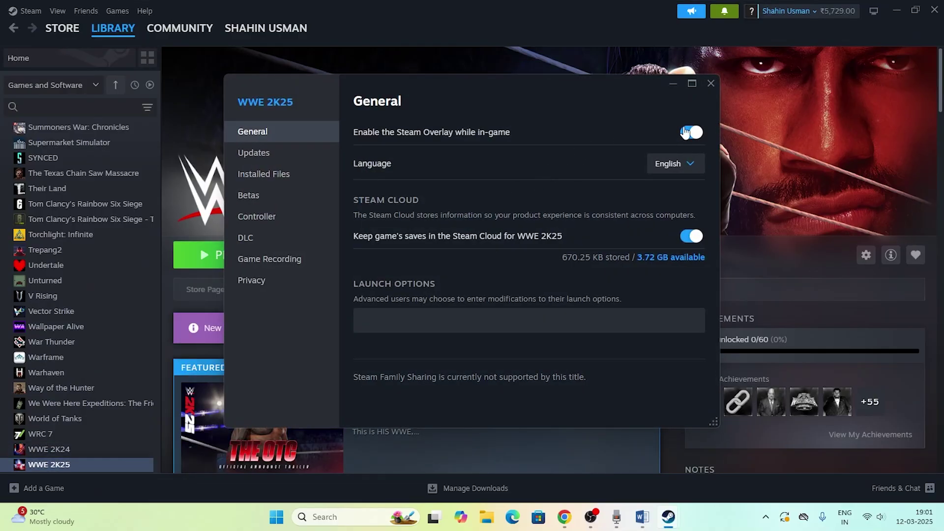
pyautogui.moveTo(453, 84); pyautogui.dragTo(532, 97)
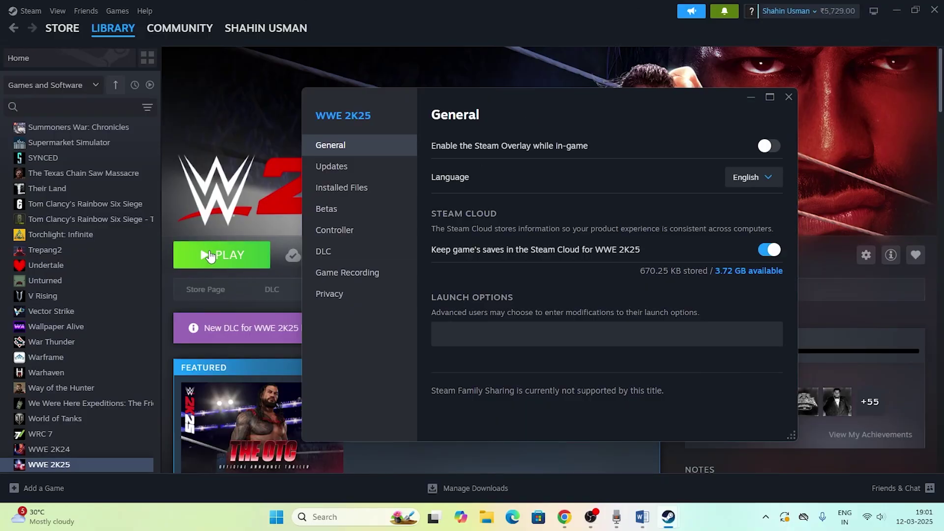
pyautogui.click(789, 97)
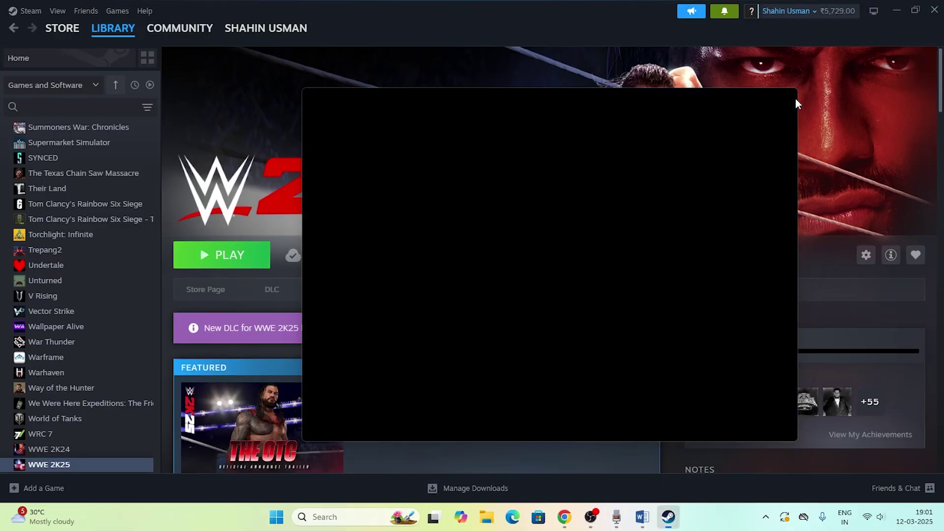
pyautogui.click(898, 8)
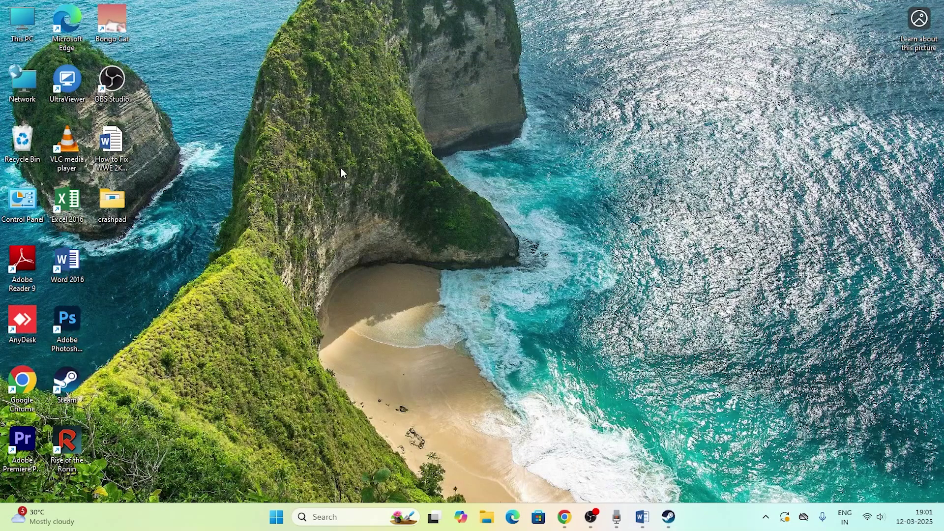
pyautogui.rightClick(240, 153)
# Open NVIDIA Control Panel from the desktop menu, enable Help > Debug Mode, and close it.
pyautogui.click(294, 384)
pyautogui.click(281, 261)
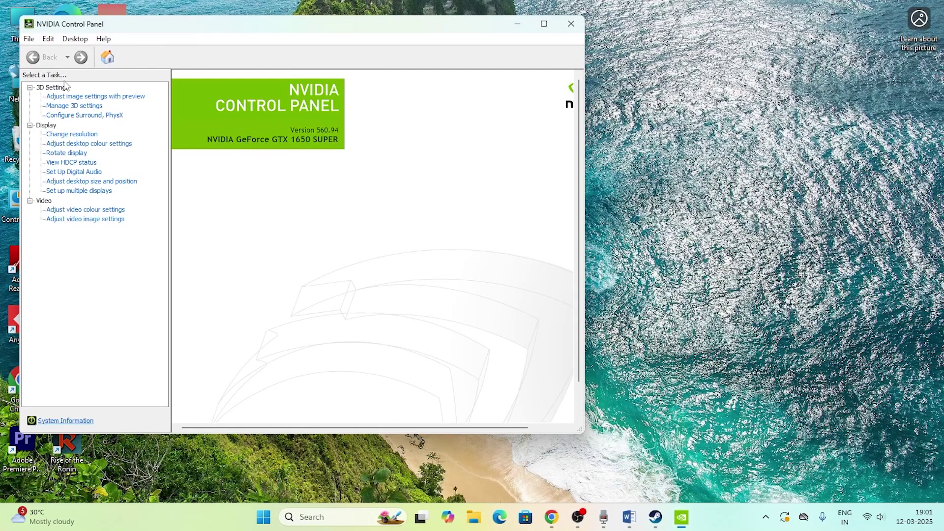
pyautogui.click(104, 40)
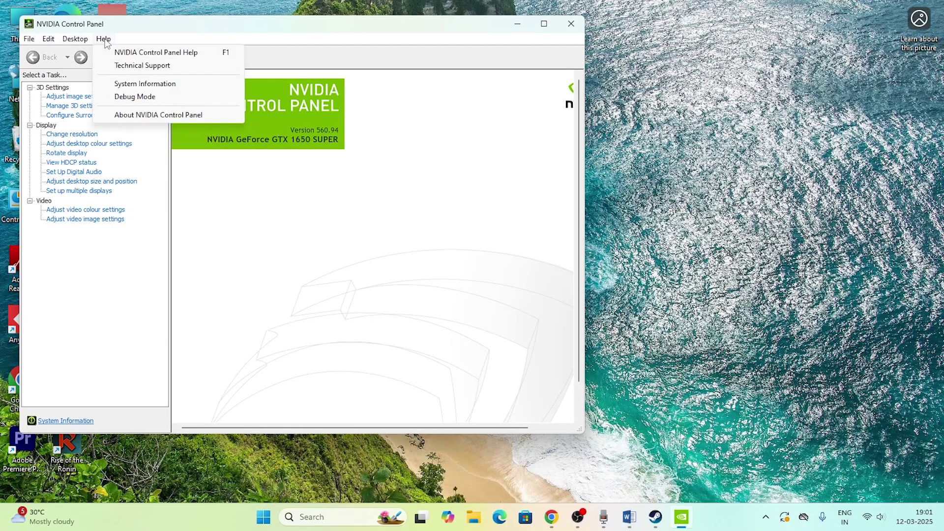
pyautogui.click(126, 100)
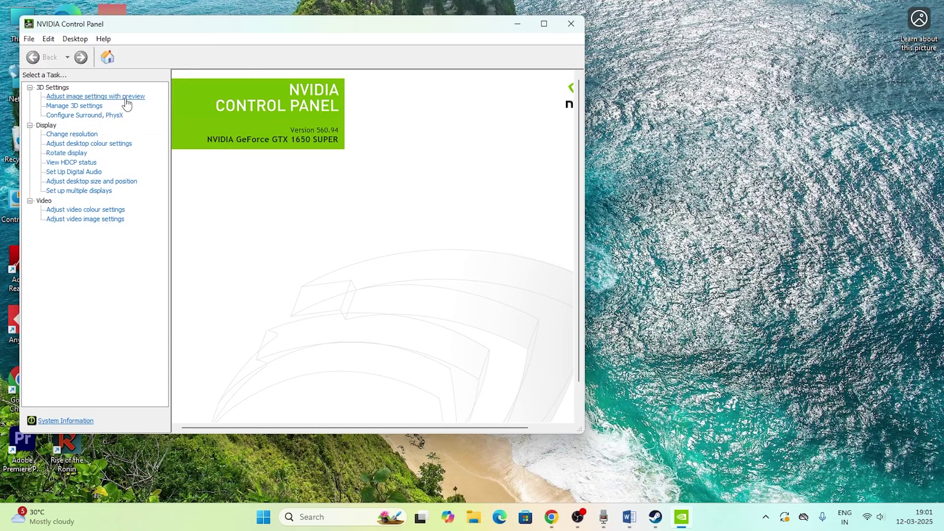
pyautogui.click(103, 39)
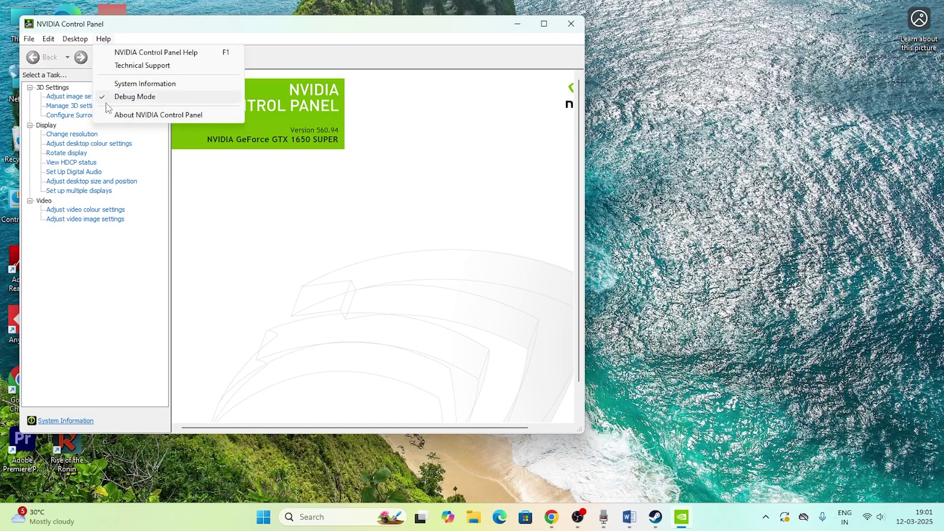
pyautogui.click(571, 24)
pyautogui.click(570, 23)
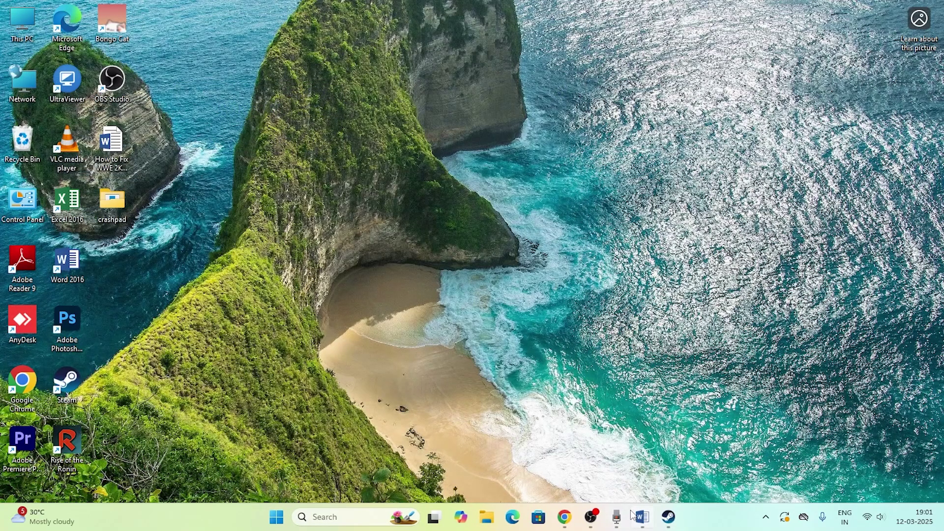
pyautogui.click(639, 516)
# Read Step 13 on AMD drivers and Step 14's Debug mode advice in the guide.
pyautogui.scroll(-4, 264, 178)
pyautogui.scroll(-3, 264, 178)
pyautogui.doubleClick(385, 108)
pyautogui.click(427, 162)
pyautogui.scroll(-2, 386, 146)
pyautogui.moveTo(387, 147); pyautogui.dragTo(484, 199)
pyautogui.click(483, 198)
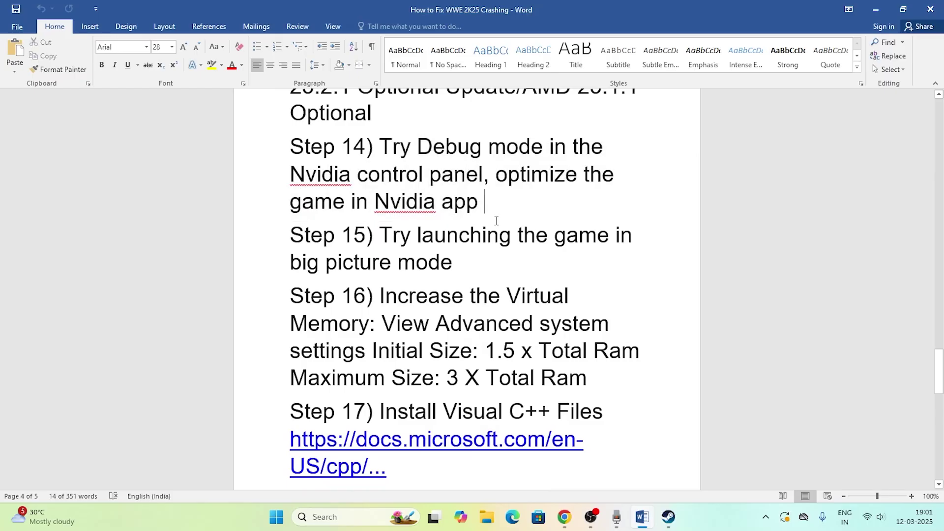
# Read Step 15 on Big Picture mode, then bring Steam's WWE 2K25 page forward.
pyautogui.scroll(-1, 494, 196)
pyautogui.moveTo(379, 209); pyautogui.dragTo(545, 238)
pyautogui.click(545, 237)
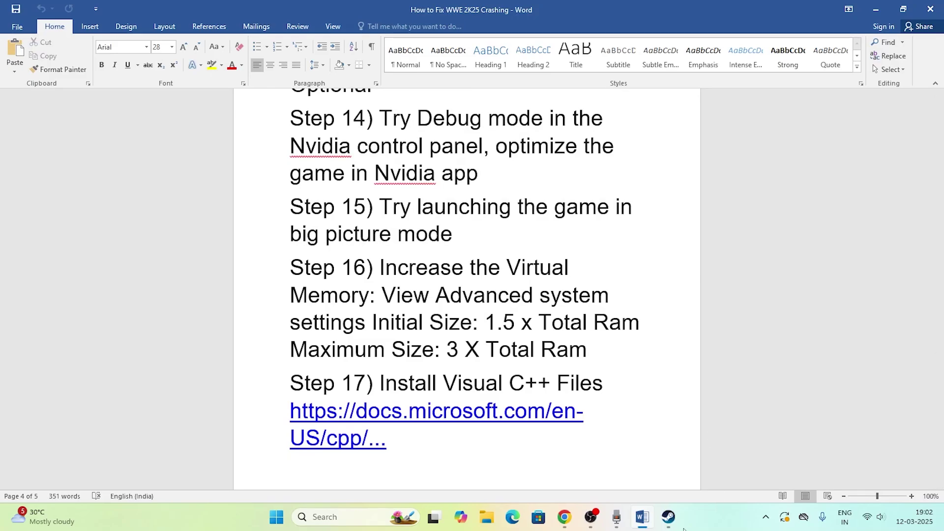
pyautogui.click(669, 517)
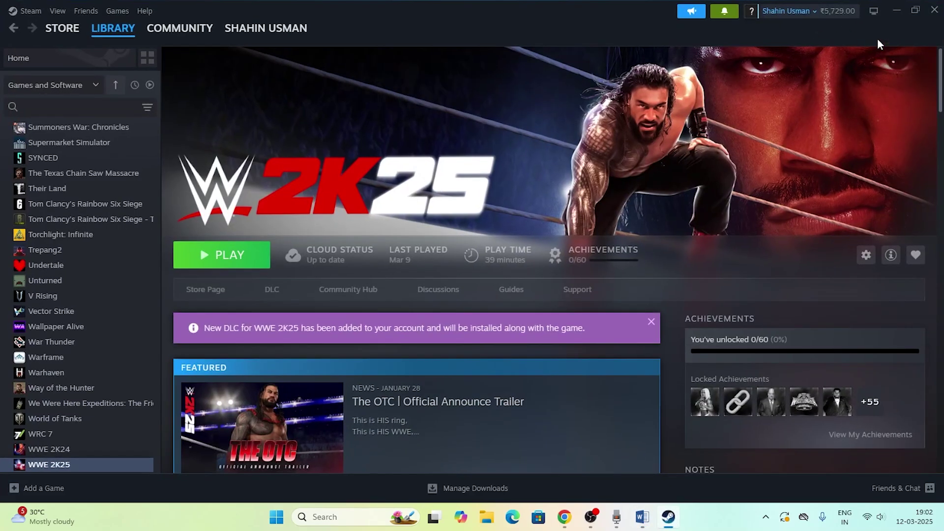
# Enter Steam Big Picture mode, skip the welcome tips, and open the WWE 2K25 page.
pyautogui.click(877, 12)
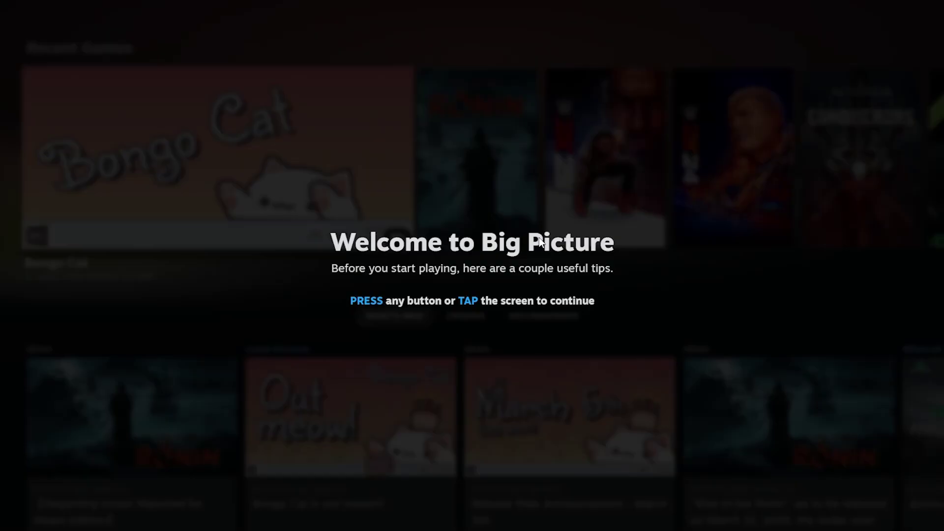
pyautogui.click(360, 299)
pyautogui.click(483, 288)
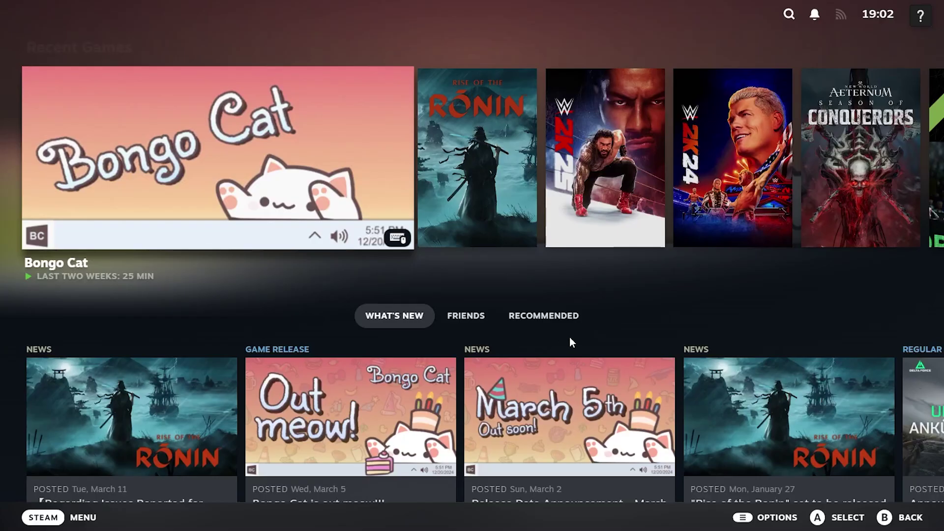
pyautogui.press('Right')
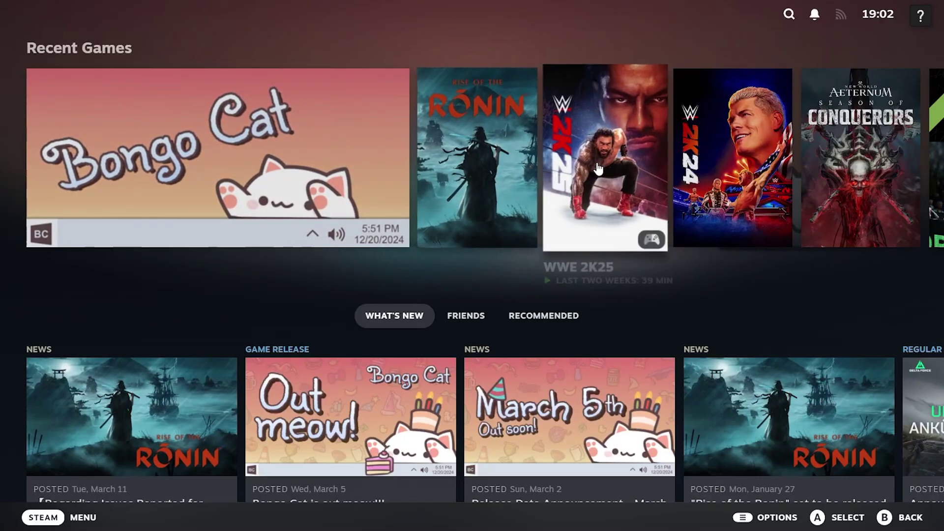
pyautogui.press('Return')
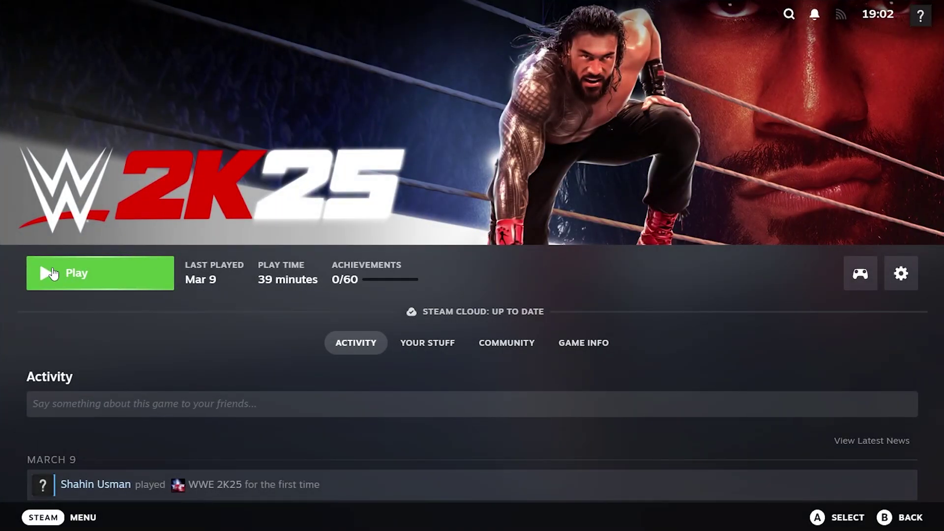
# Exit Big Picture mode via the Power menu and continue to Step 16 in Word.
pyautogui.click(43, 517)
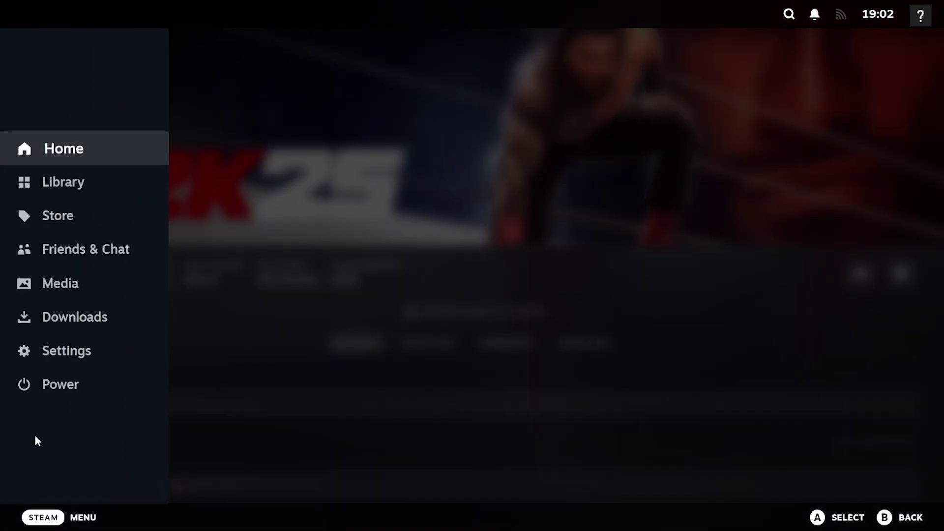
pyautogui.click(22, 384)
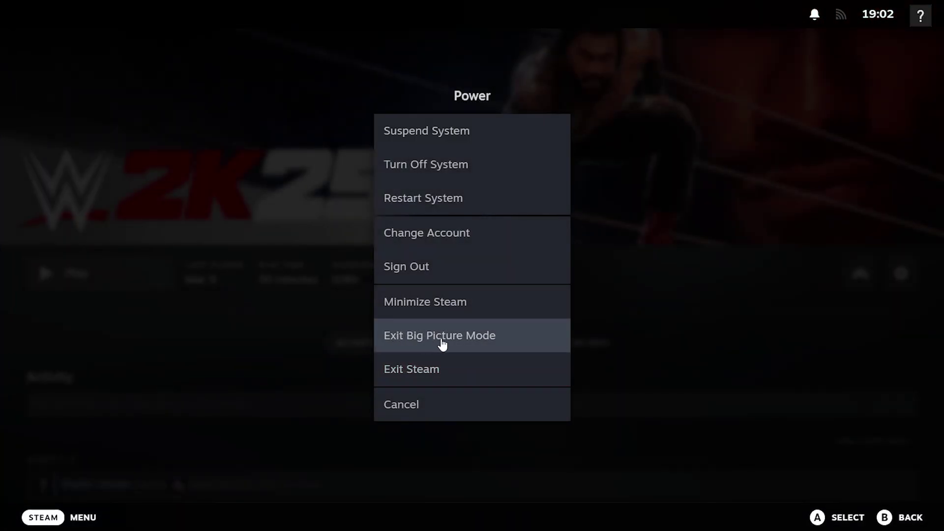
pyautogui.click(481, 347)
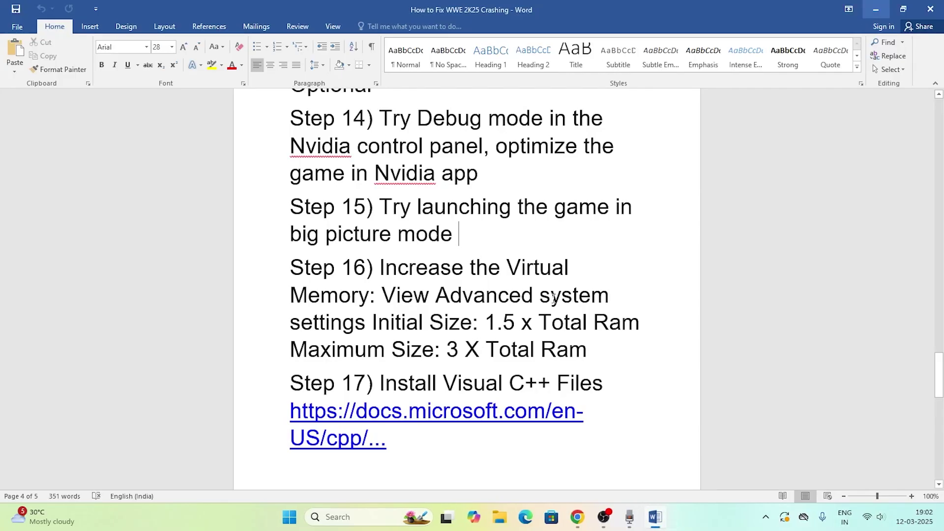
pyautogui.scroll(-3, 540, 285)
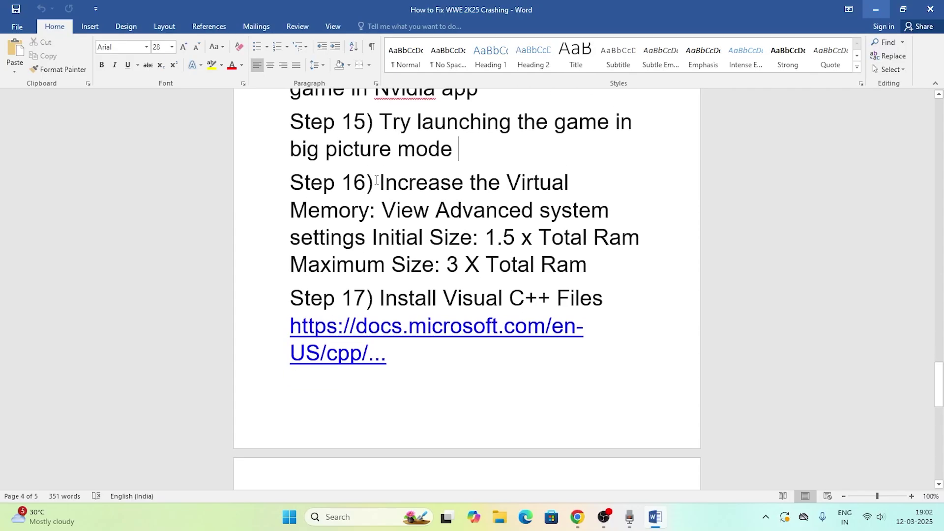